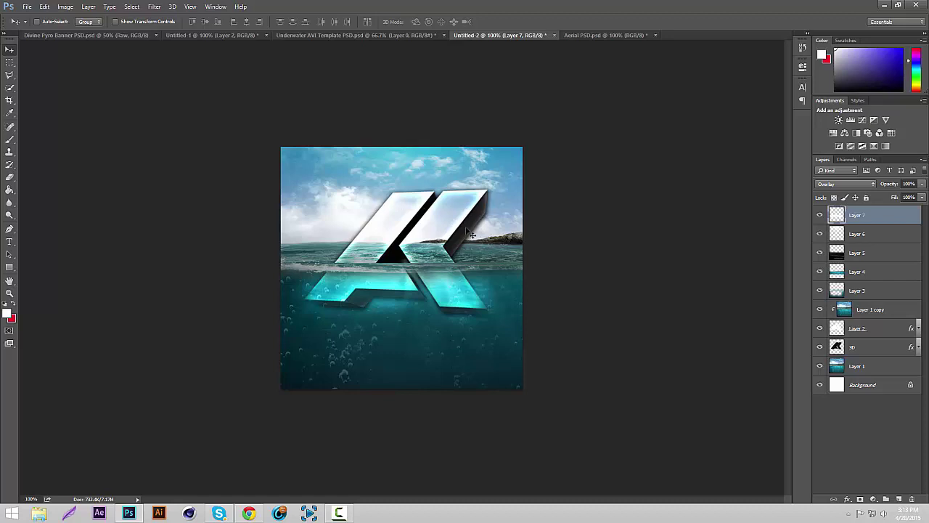
Close Untitled-2 without saving and create a new 500 × 500 pixel document at 300 pixels/inch with a white background.
left_click(554, 34)
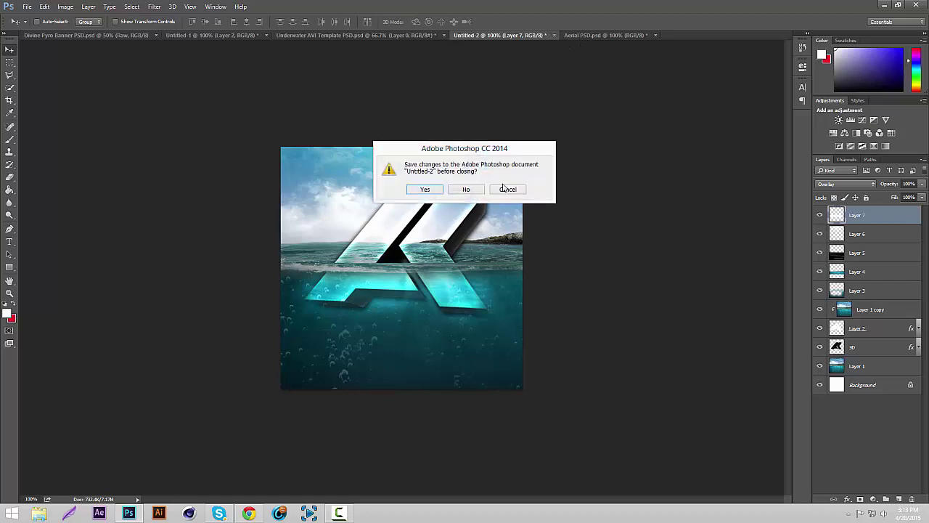
left_click(465, 189)
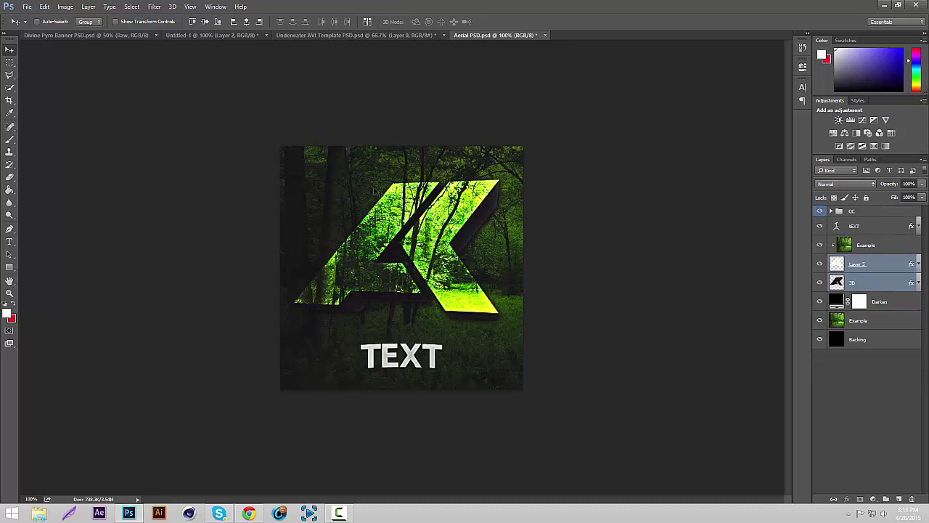
left_click(27, 7)
left_click(33, 16)
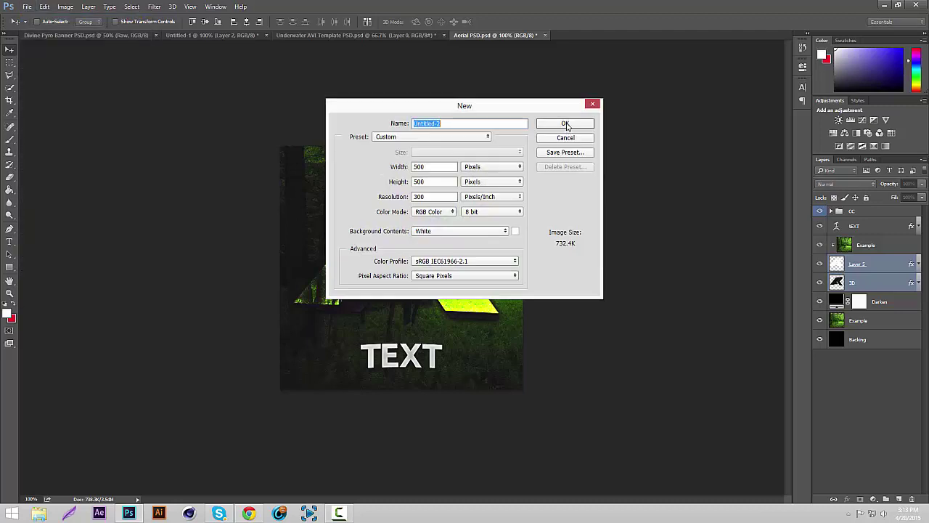
left_click(565, 124)
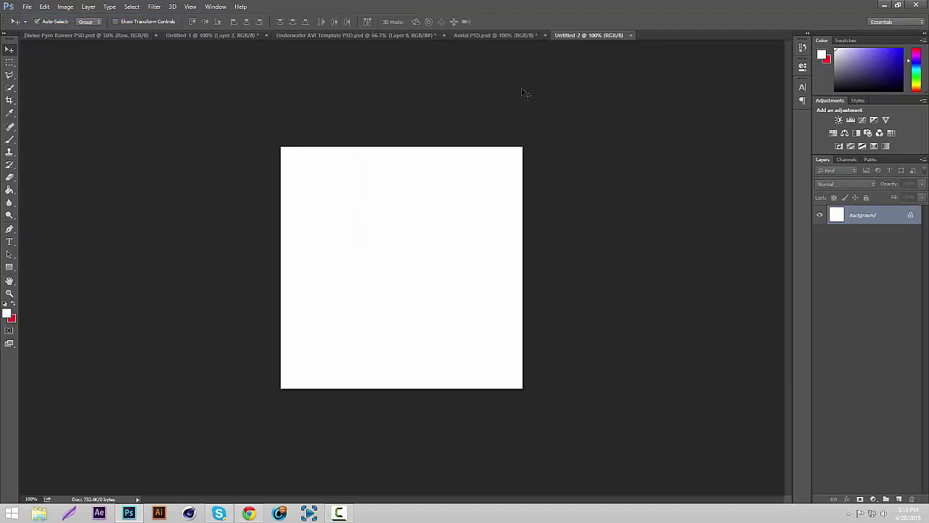
key("ctrl+plus")
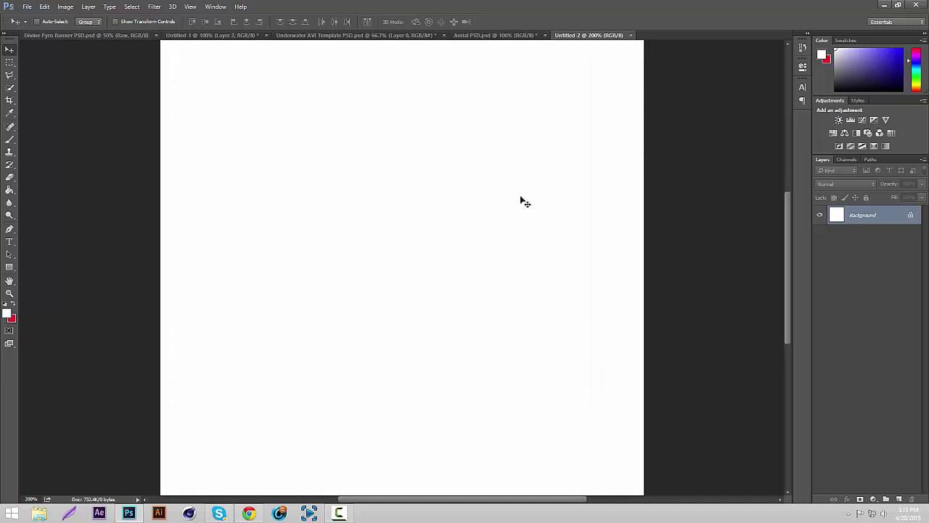
left_click(517, 36)
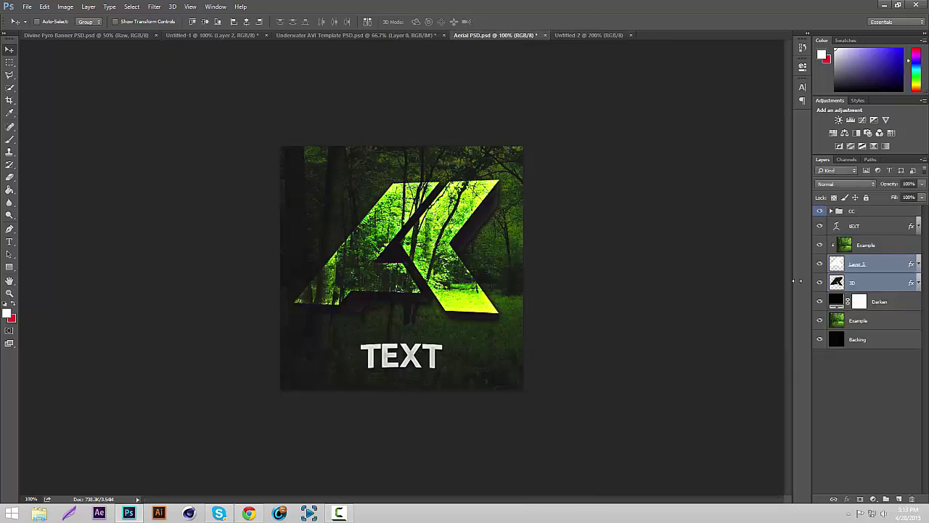
left_click(570, 35)
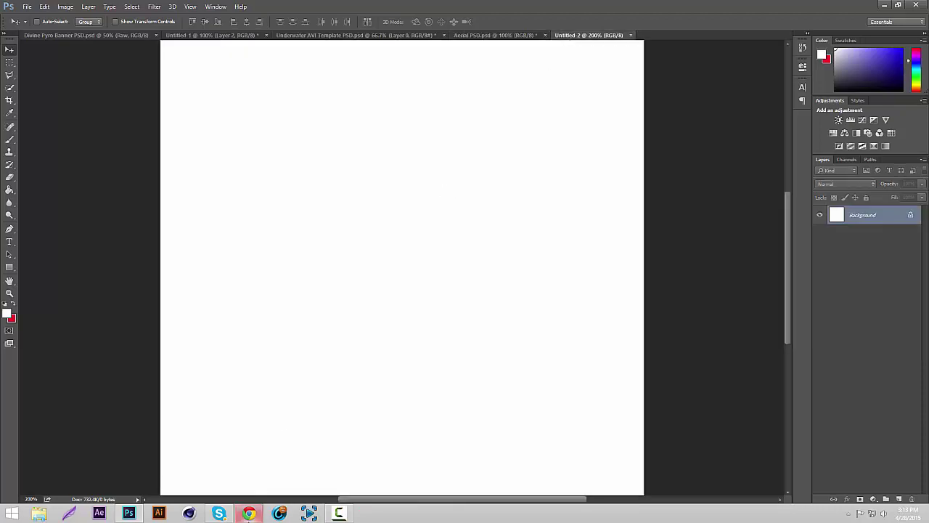
Switch to Chrome, search Google Images for "ocean stock" and look through the pictures.
left_click(249, 513)
left_click(481, 7)
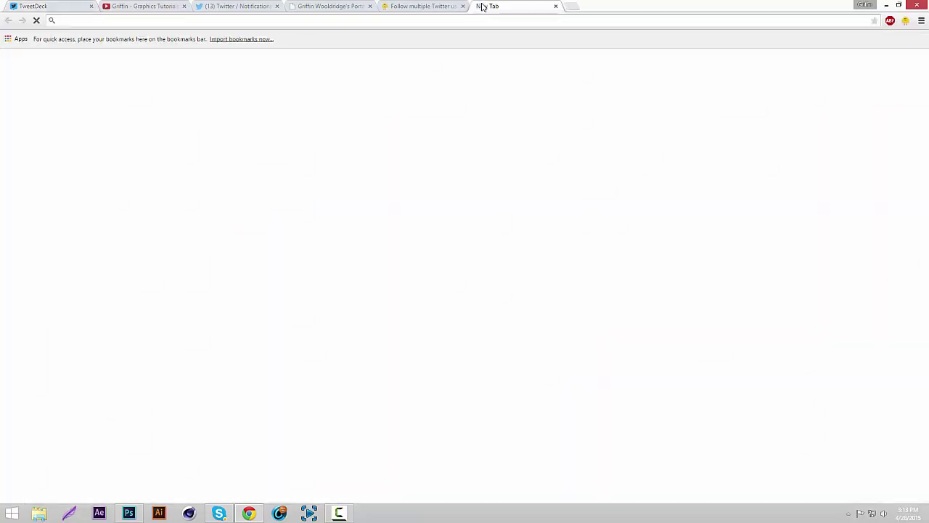
type("ocean stock")
key("Return")
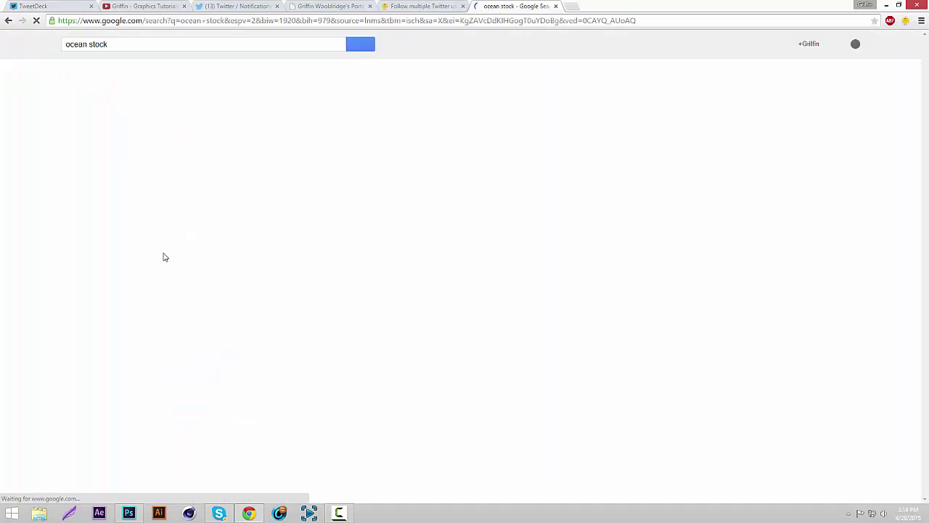
scroll(164, 256, "down", 5)
scroll(164, 254, "down", 6)
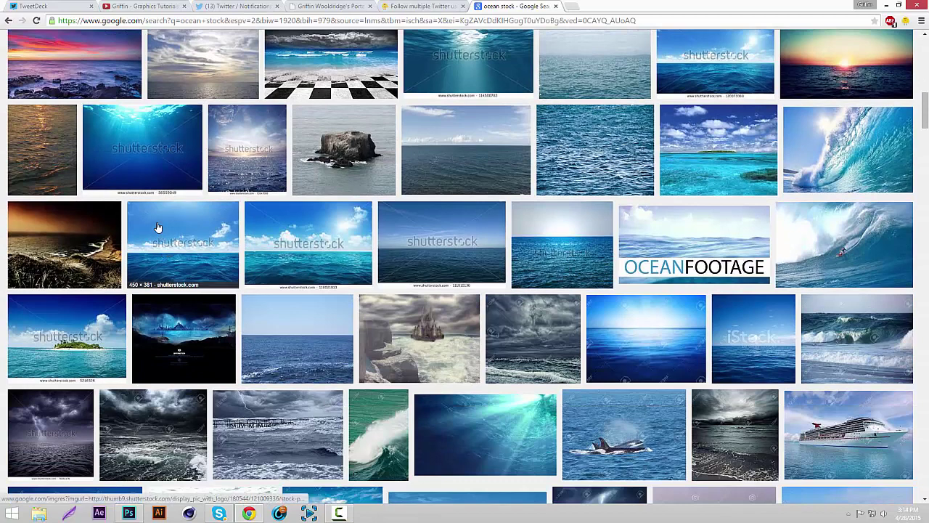
scroll(155, 177, "up", 12)
Search Google Images for "half underwater" and look through the pictures for a suitable background.
left_click_drag(110, 45, 64, 46)
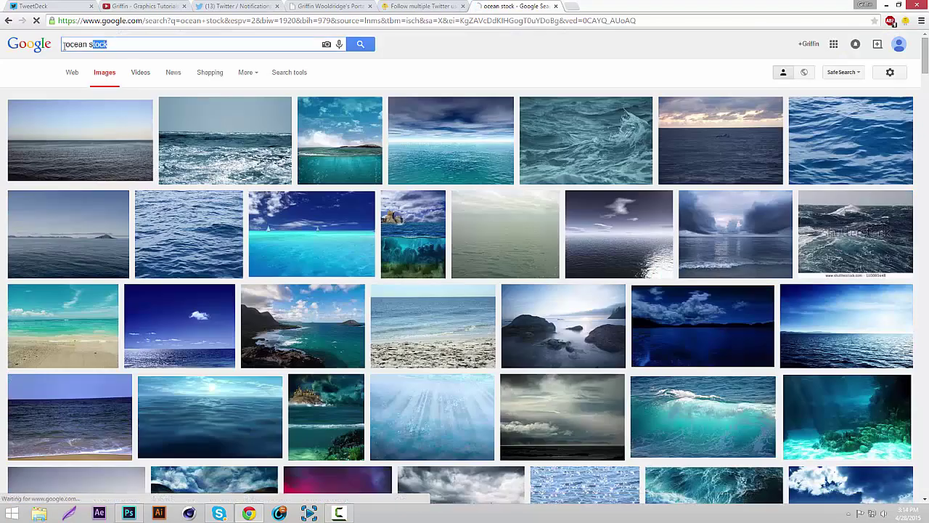
type("half underwa")
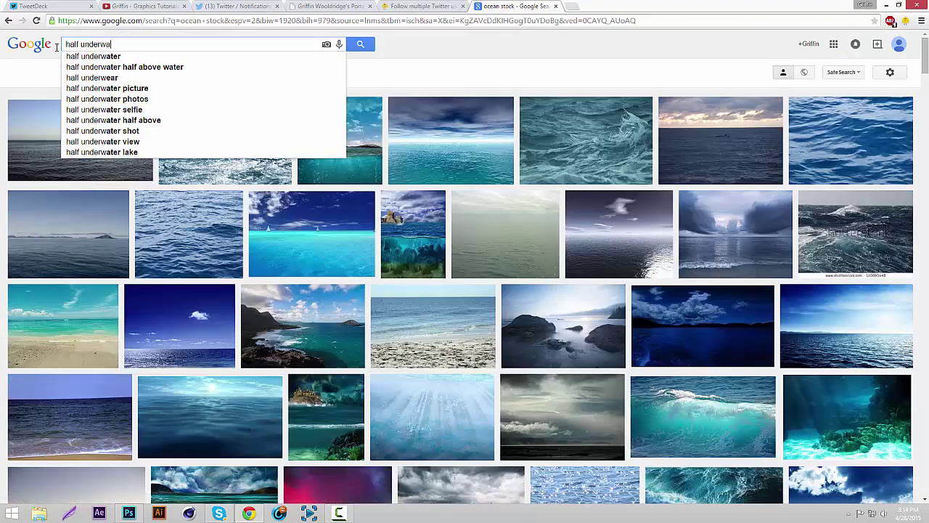
type("ter")
key("Return")
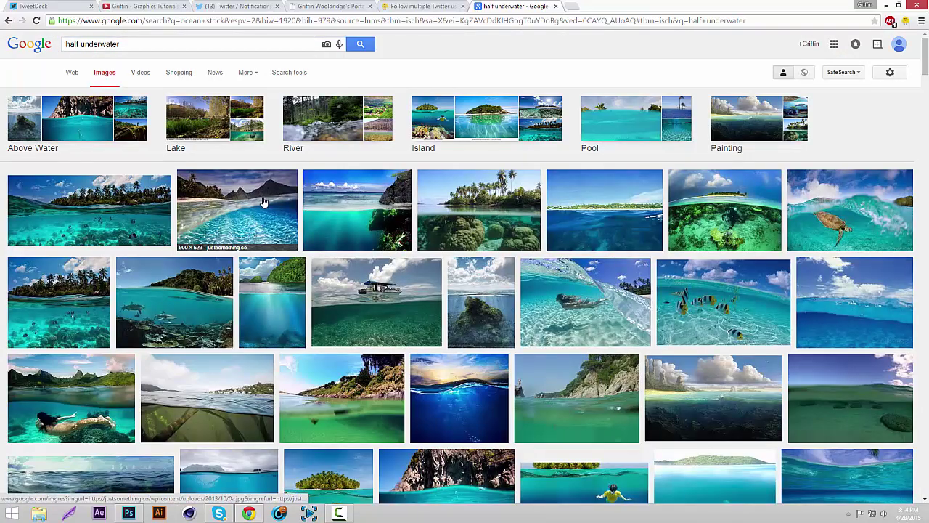
scroll(348, 214, "down", 2)
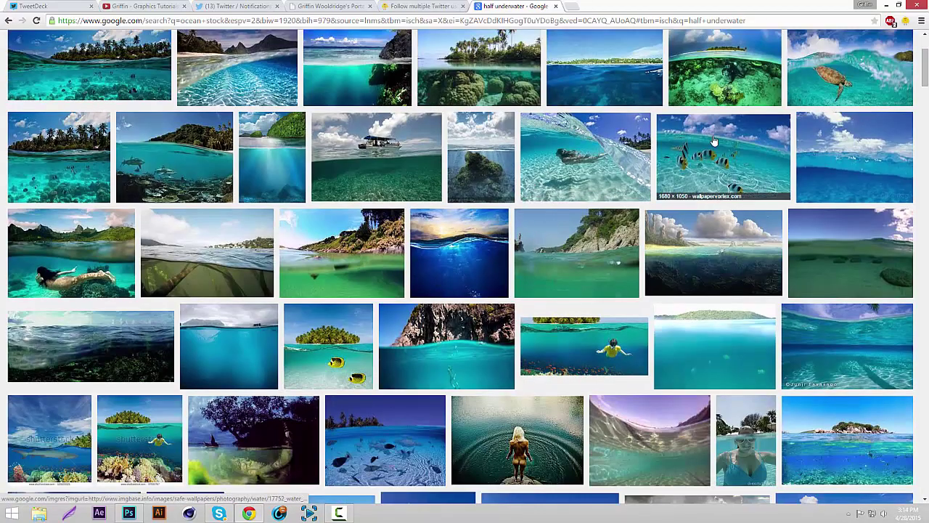
scroll(478, 257, "down", 2)
scroll(369, 267, "down", 2)
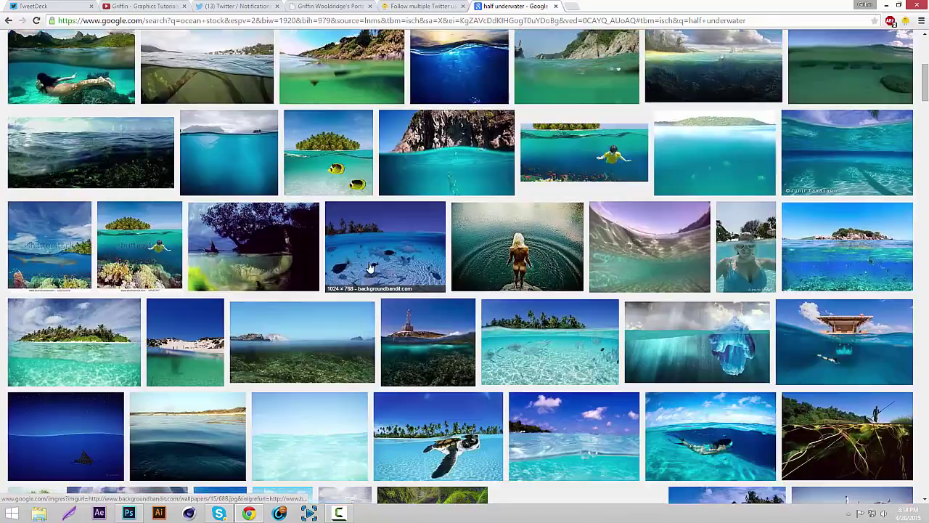
scroll(370, 267, "up", 1)
scroll(369, 267, "down", 4)
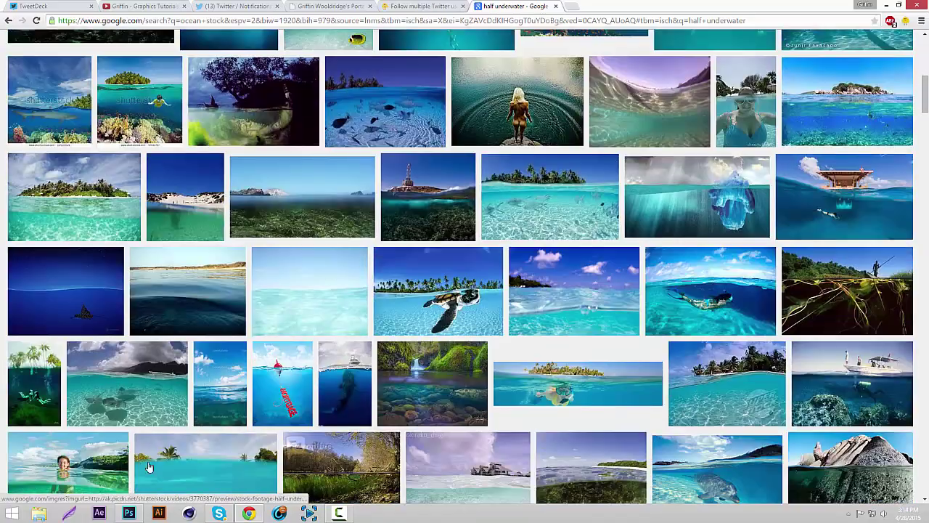
scroll(148, 466, "down", 3)
Back in Photoshop, copy the Layer 0 ocean image from Underwater AVI Template.psd into Untitled-2 and place its waterline near mid-canvas.
left_click(129, 512)
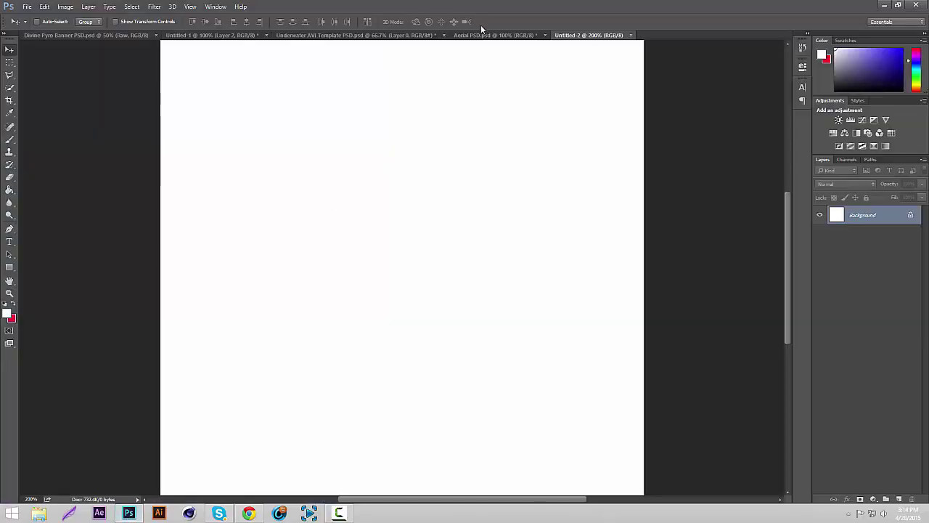
left_click(412, 35)
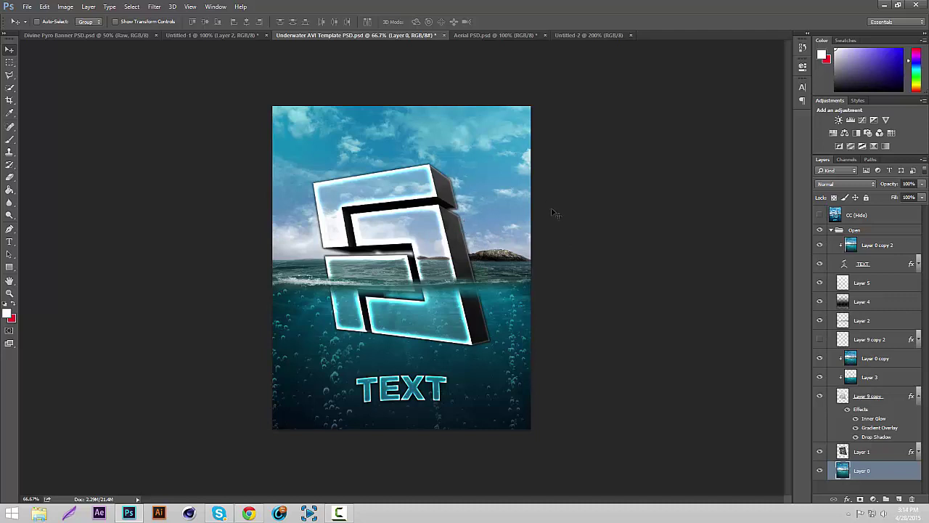
left_click_drag(489, 182, 591, 192)
key("ctrl+minus")
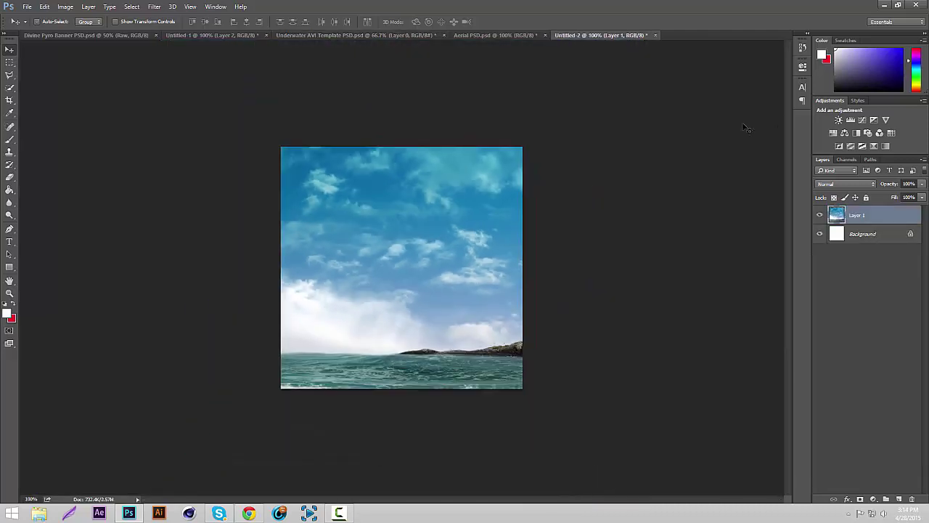
left_click_drag(619, 249, 622, 172)
Scale the ocean image down to about 76% with Free Transform and shift it slightly upward on the canvas.
key("ctrl+t")
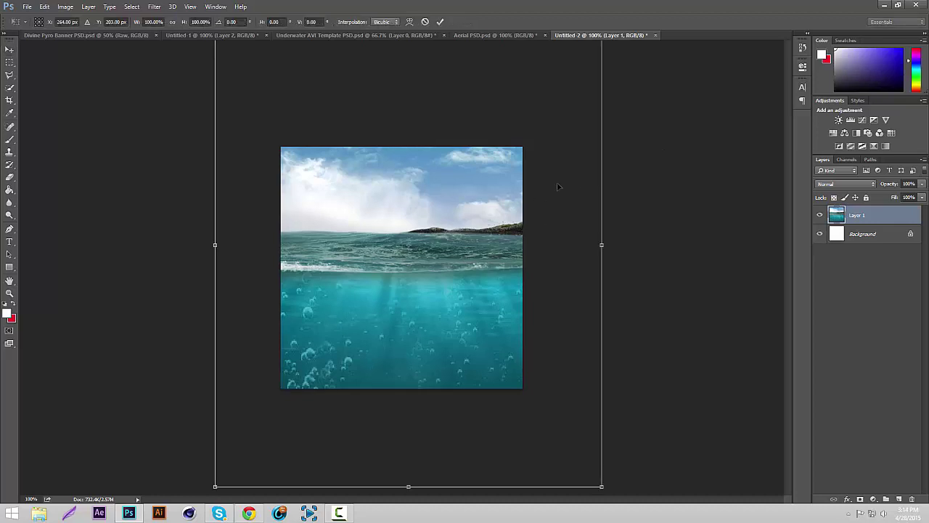
key("ctrl+minus")
left_click_drag(539, 87, 498, 120)
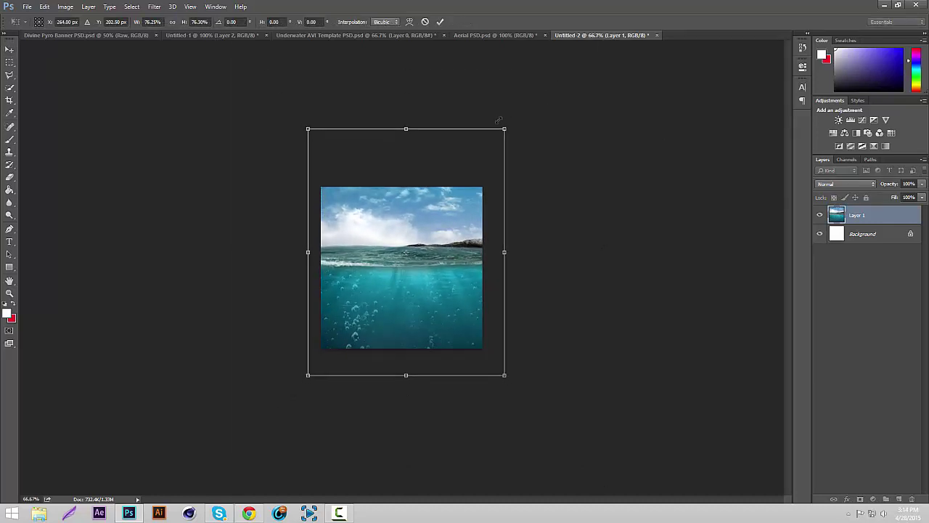
key("ctrl+plus")
key("ctrl+plus")
key("ctrl+minus")
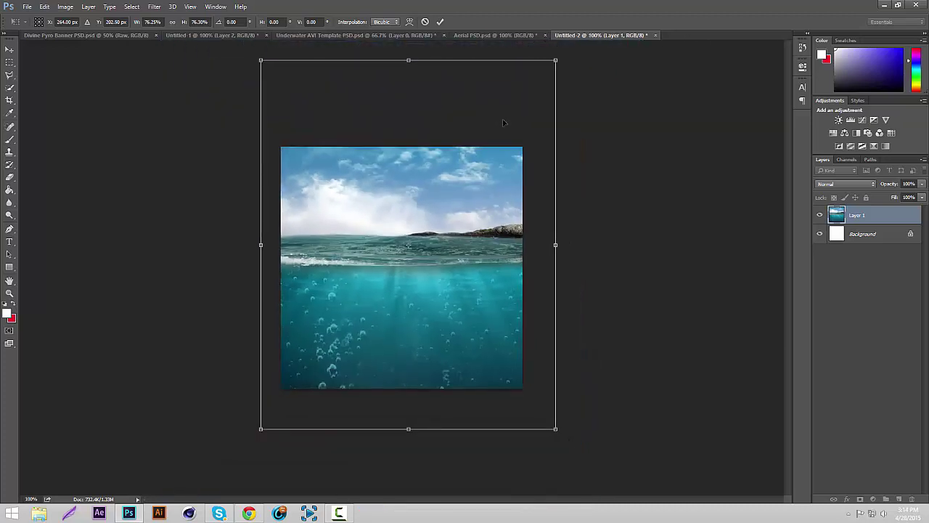
key("Return")
left_click_drag(507, 119, 511, 109)
Copy the logo face and 3D layers from Aerial PSD.psd into Untitled-2, placing the logo across the waterline.
left_click(480, 35)
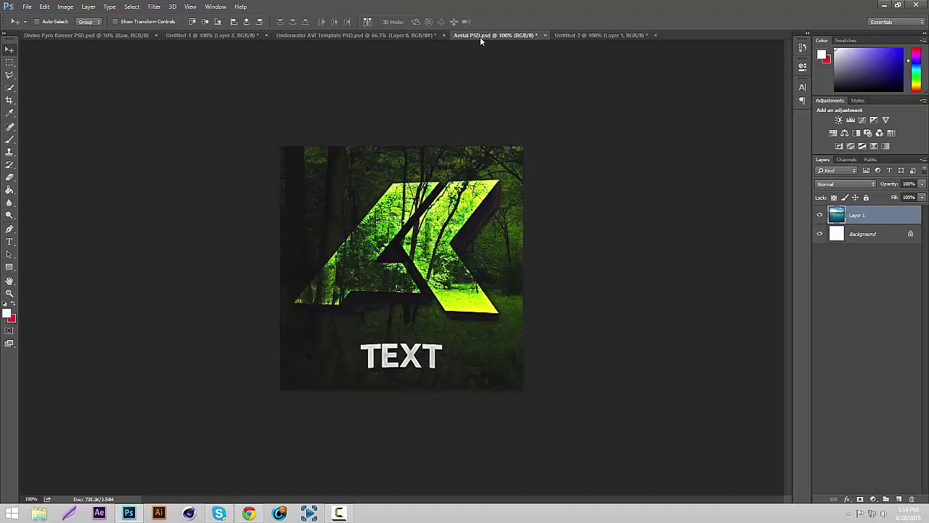
mouse_move(450, 249)
left_mouse_down()
mouse_move(517, 148)
mouse_move(558, 38)
mouse_move(485, 227)
mouse_move(435, 245)
mouse_move(467, 248)
mouse_move(468, 232)
mouse_move(462, 240)
left_mouse_up()
key("ctrl+plus")
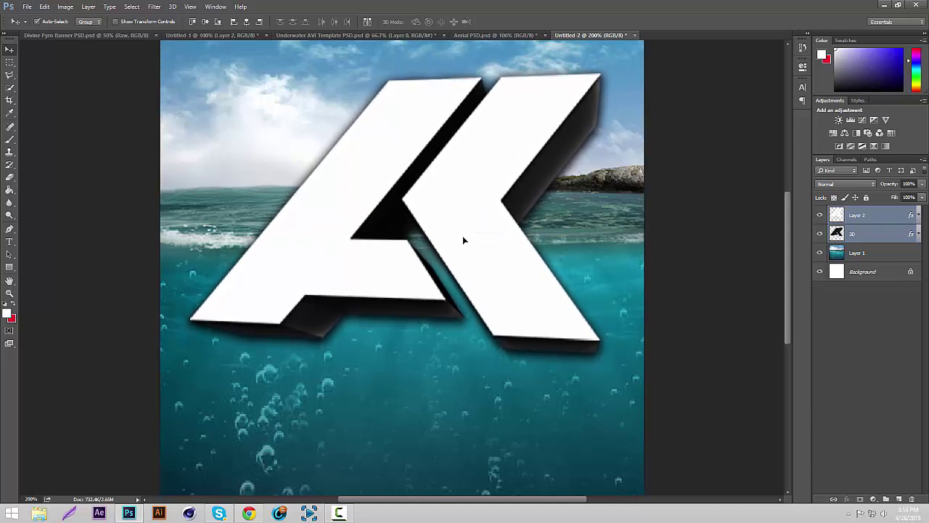
key("ctrl+minus")
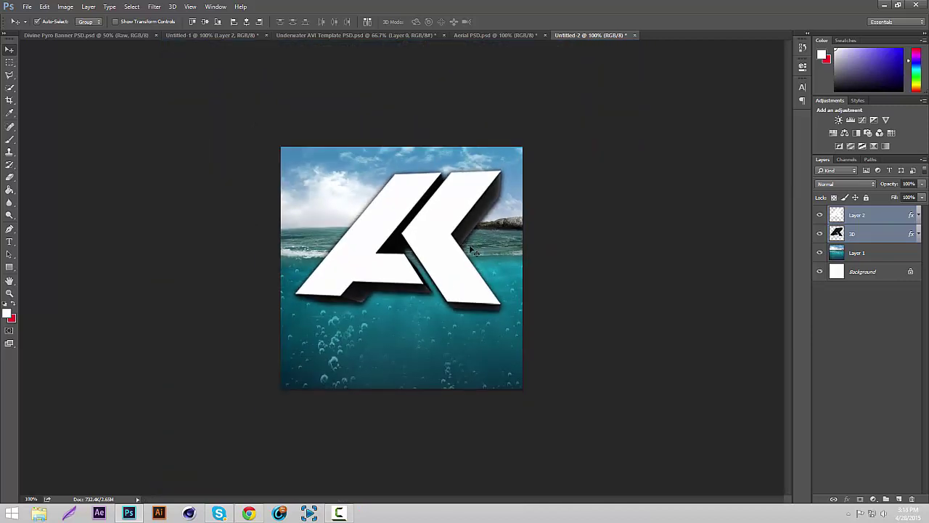
key("ctrl+plus")
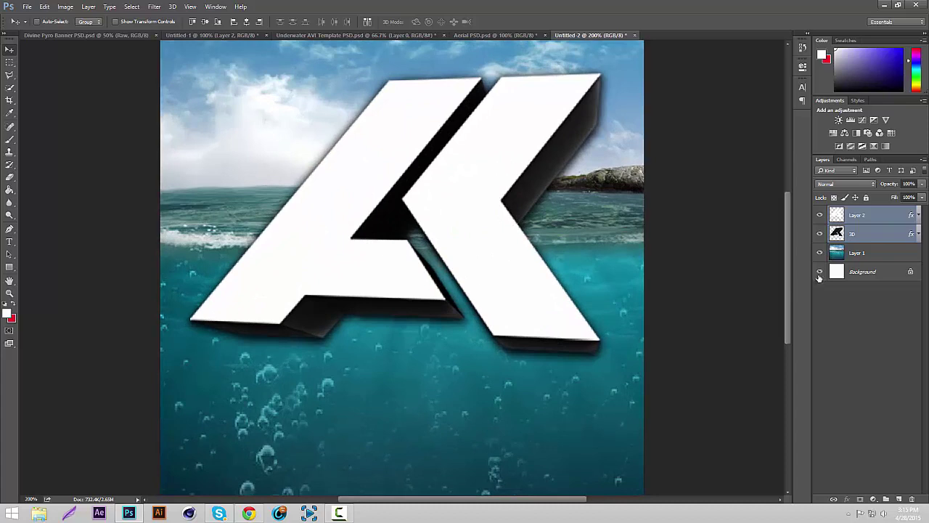
Duplicate the ocean layer, move the copy above the logo face layer and clip it to that layer.
left_click(870, 258)
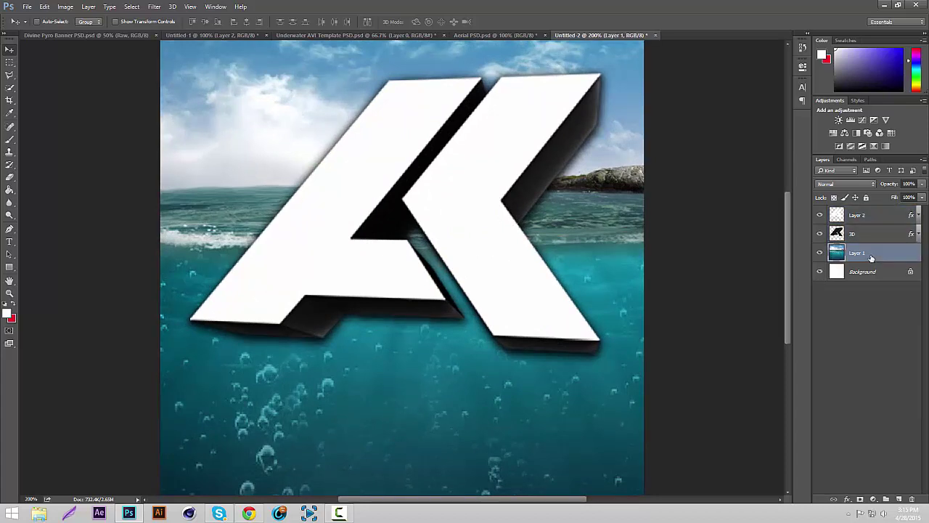
key("ctrl+j")
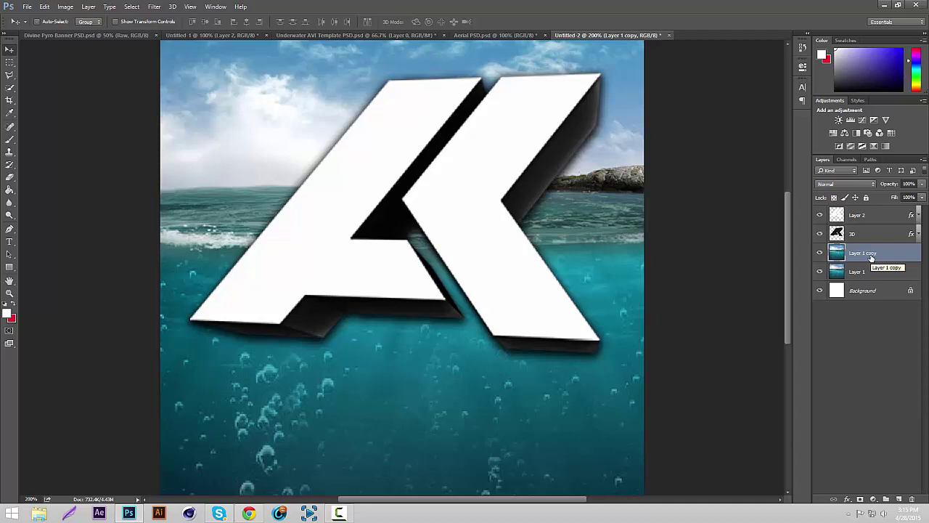
left_click_drag(871, 259, 873, 219)
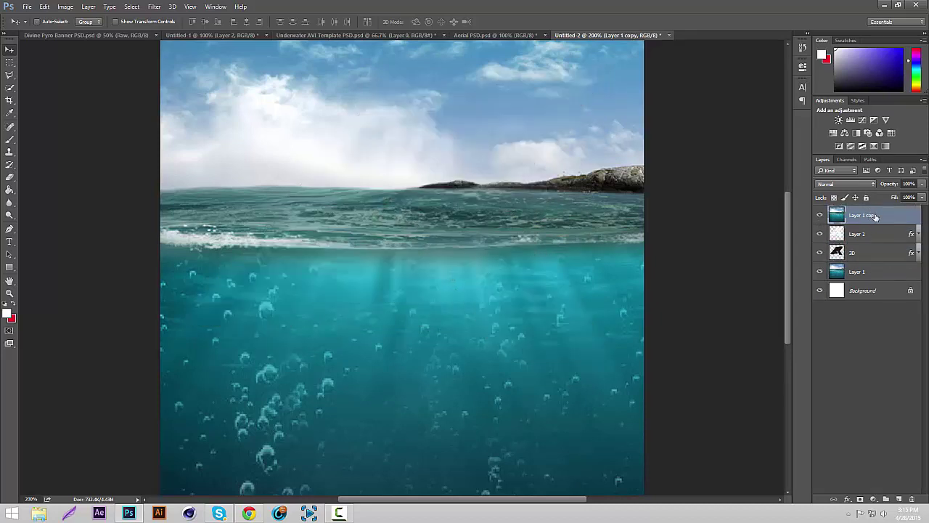
right_click(875, 217)
left_click(809, 238)
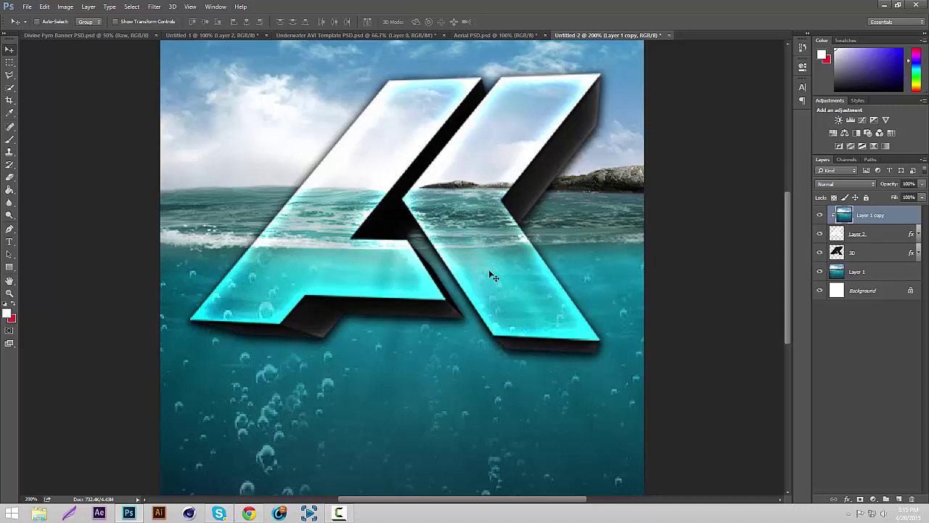
key("ctrl+minus")
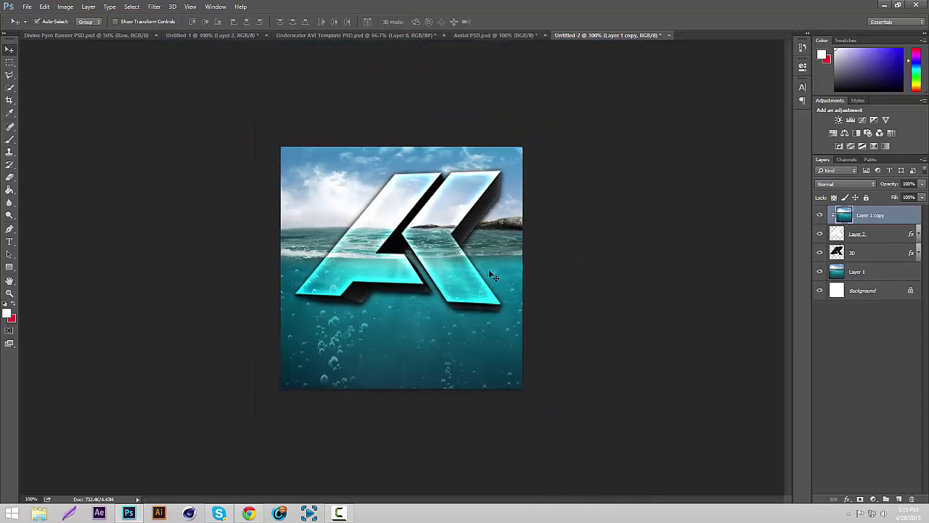
key("ctrl+plus")
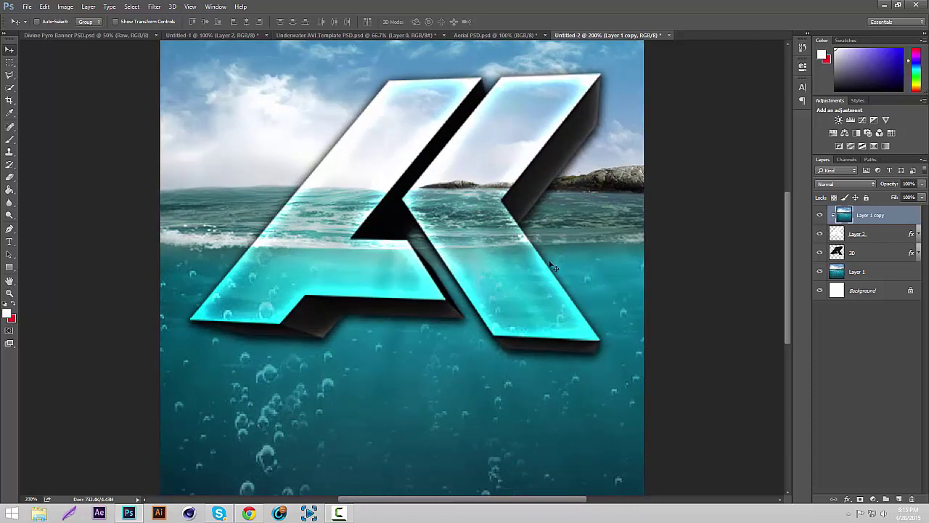
Copy the part of Layer 1 from the waterline down to a new layer and move it to the top of the layer stack.
left_click(877, 275)
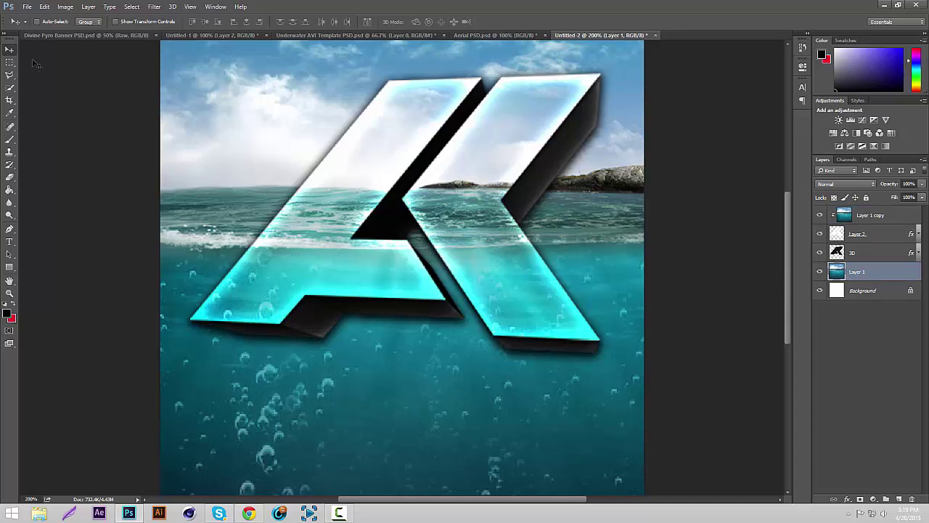
left_click(10, 64)
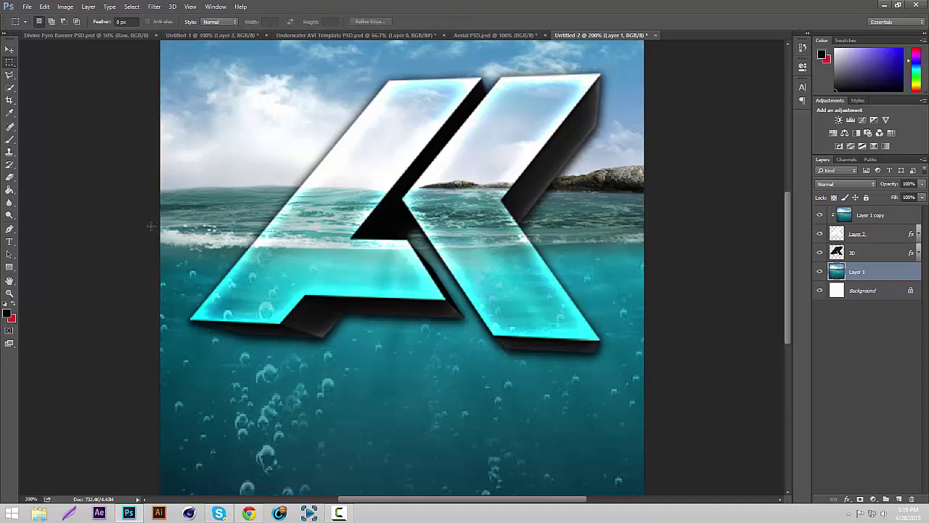
left_click_drag(151, 225, 757, 513)
right_click(448, 220)
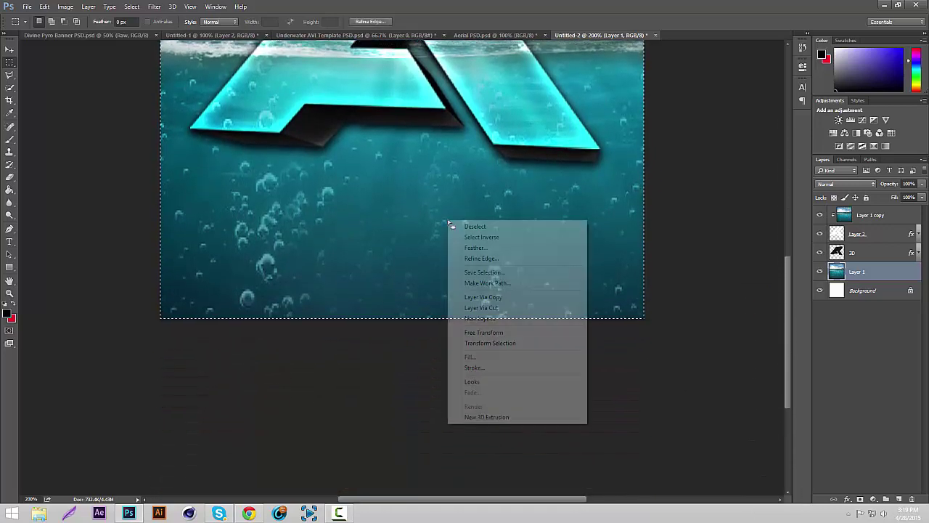
left_click(493, 298)
left_click_drag(788, 307, 785, 255)
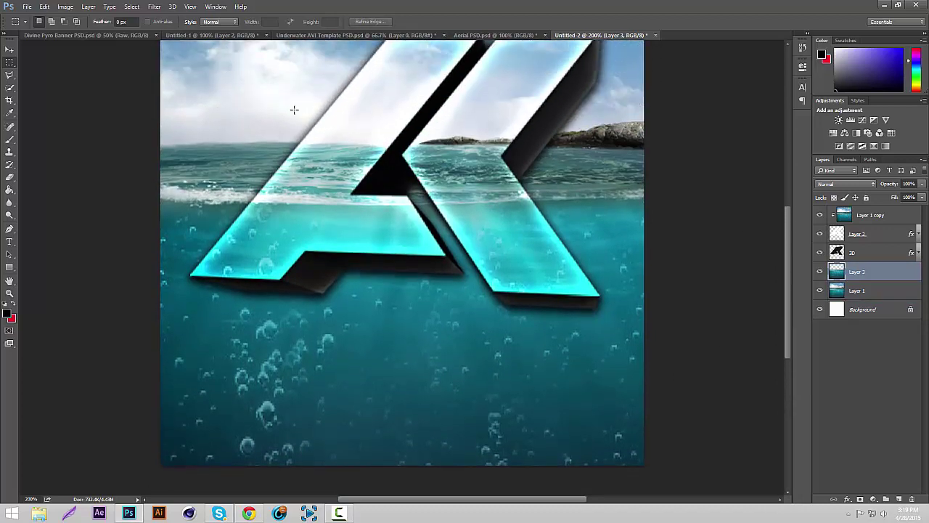
left_click(9, 49)
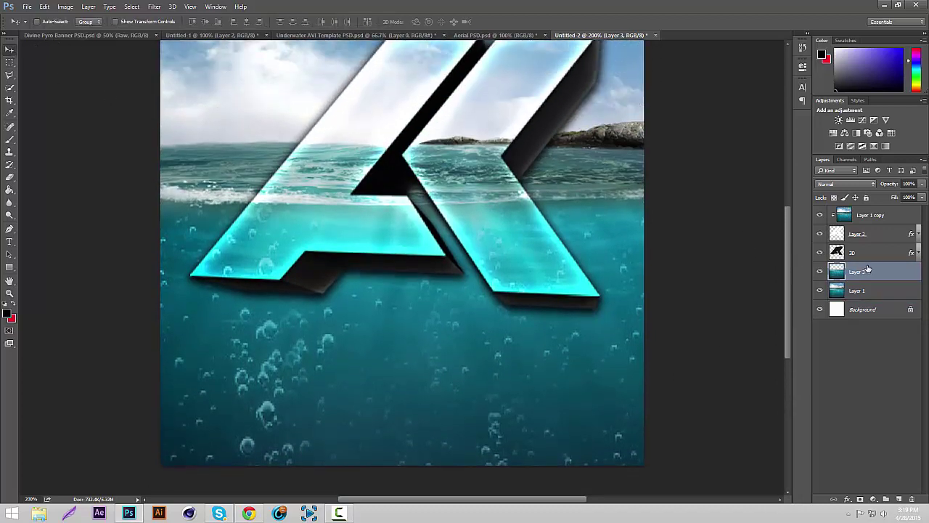
left_click_drag(867, 269, 870, 207)
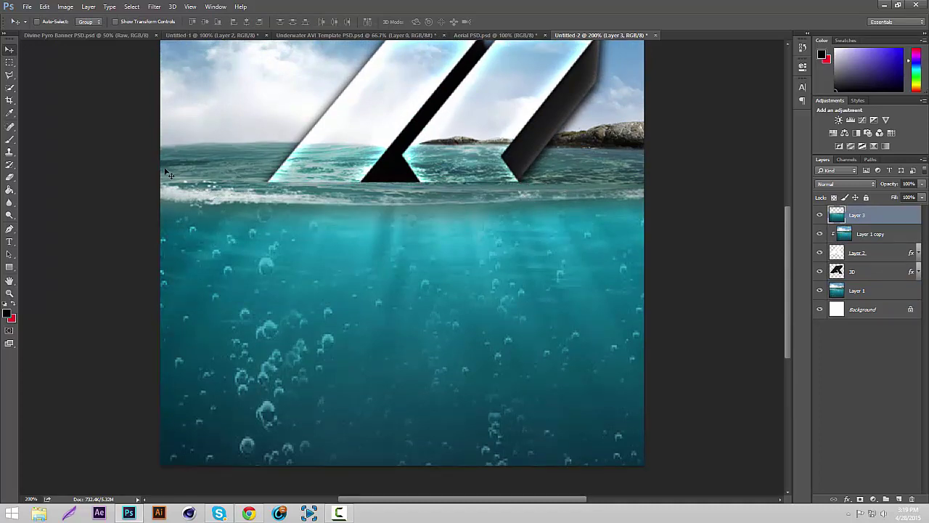
Soften the upper edge of the copied underwater layer along the waterline with a 31 px Eraser.
left_click(10, 178)
mouse_move(160, 171)
left_mouse_down()
mouse_move(298, 180)
mouse_move(648, 174)
mouse_move(531, 177)
mouse_move(556, 175)
left_mouse_up()
left_click(10, 49)
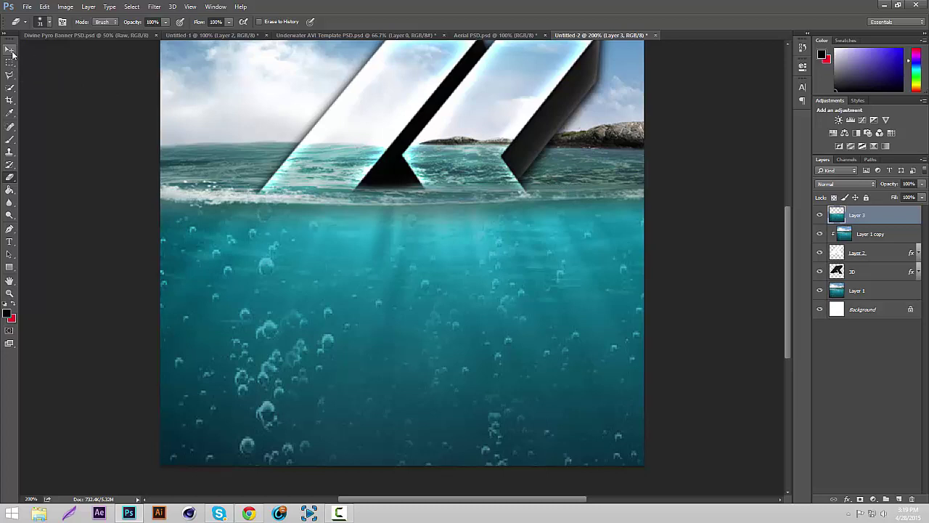
Lower Layer 3's opacity to about 35%.
left_click(923, 185)
left_click_drag(922, 196, 891, 197)
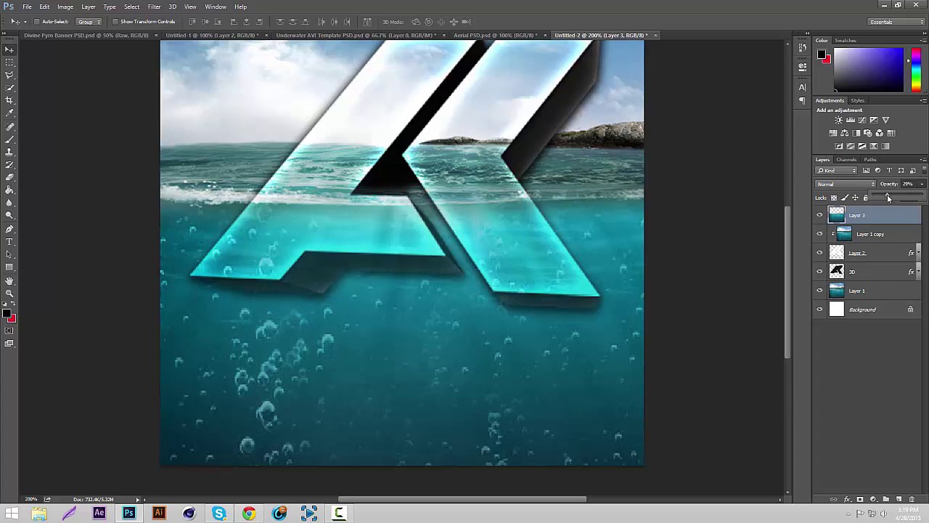
key("Return")
Duplicate Layer 1 and move the copy above Layer 3.
left_click(868, 292)
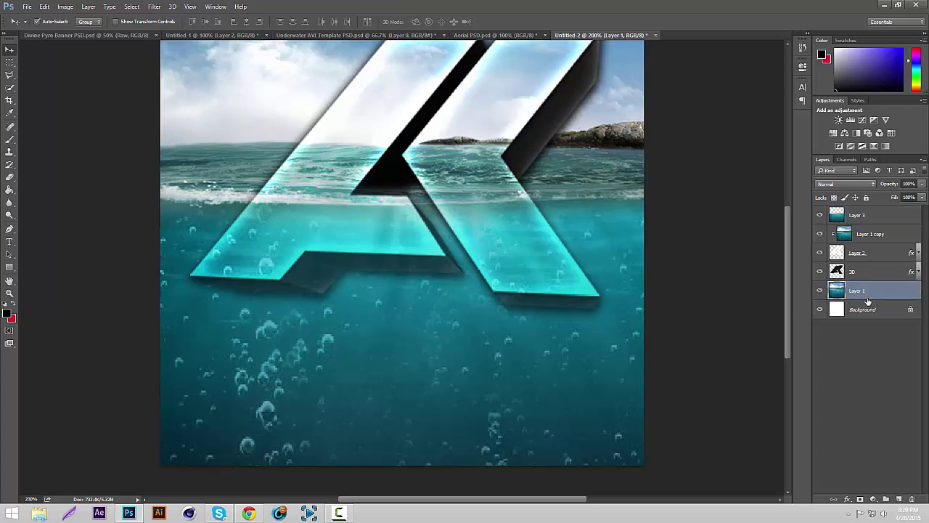
key("ctrl+j")
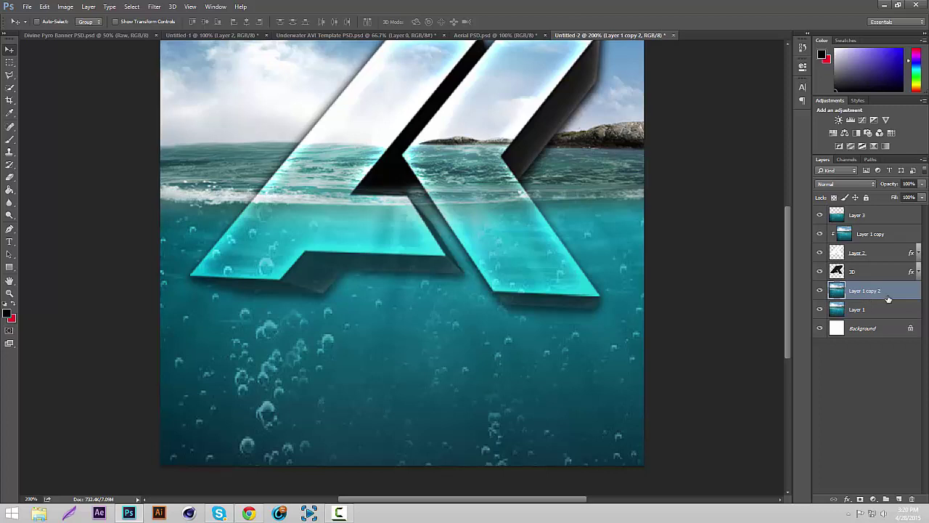
left_click_drag(888, 293, 896, 212)
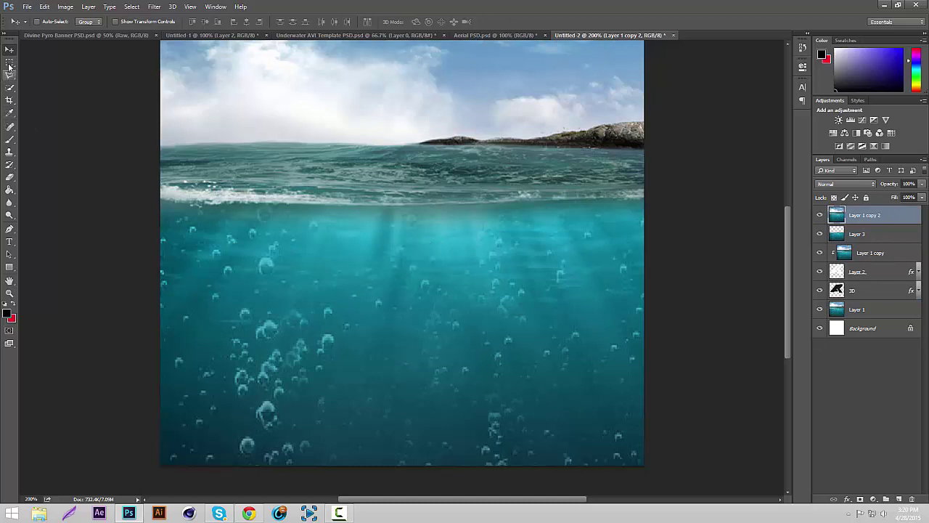
Erase Layer 1 copy 2 over the underwater area and the upper part of the logo with a 108 px Eraser, keeping water along the waterline.
left_click(9, 178)
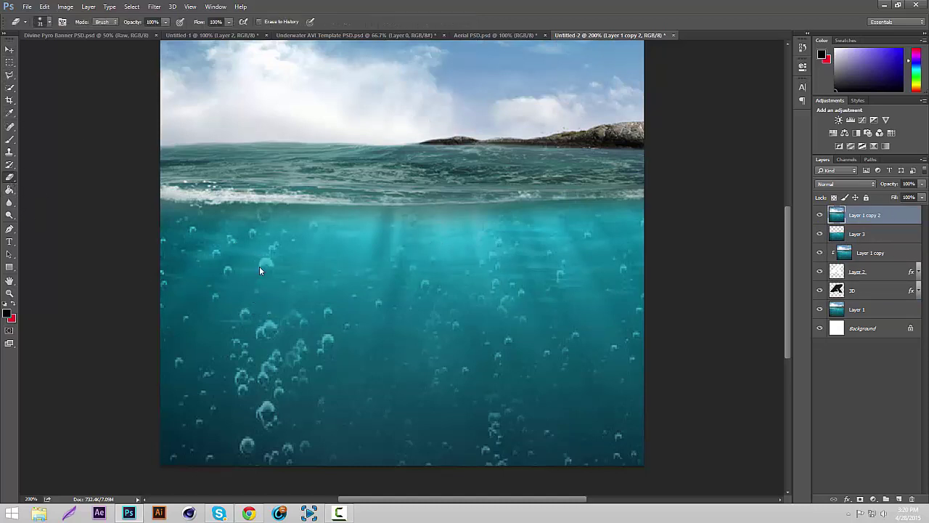
left_click_drag(260, 266, 302, 248)
mouse_move(187, 239)
left_mouse_down()
mouse_move(160, 240)
mouse_move(330, 250)
mouse_move(530, 239)
mouse_move(626, 254)
mouse_move(497, 290)
mouse_move(109, 342)
left_mouse_up()
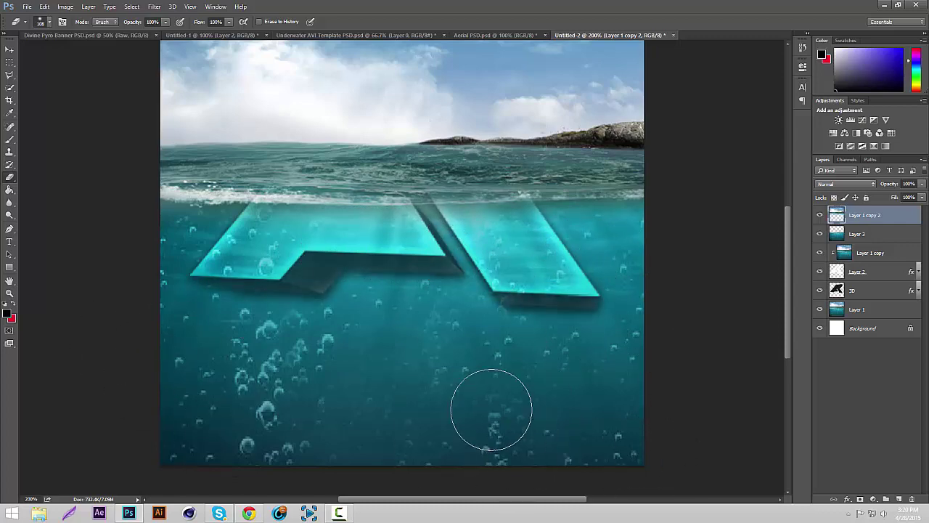
scroll(481, 400, "down", 1)
scroll(420, 292, "up", 1)
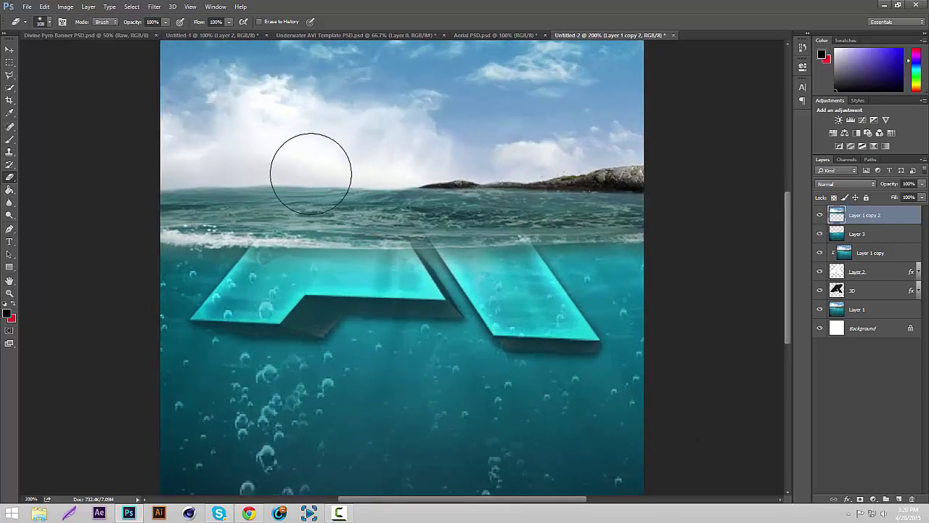
mouse_move(309, 166)
left_mouse_down()
mouse_move(398, 180)
mouse_move(378, 157)
mouse_move(500, 125)
mouse_move(402, 105)
mouse_move(586, 86)
mouse_move(517, 99)
mouse_move(582, 116)
mouse_move(584, 171)
mouse_move(498, 185)
mouse_move(300, 166)
left_mouse_up()
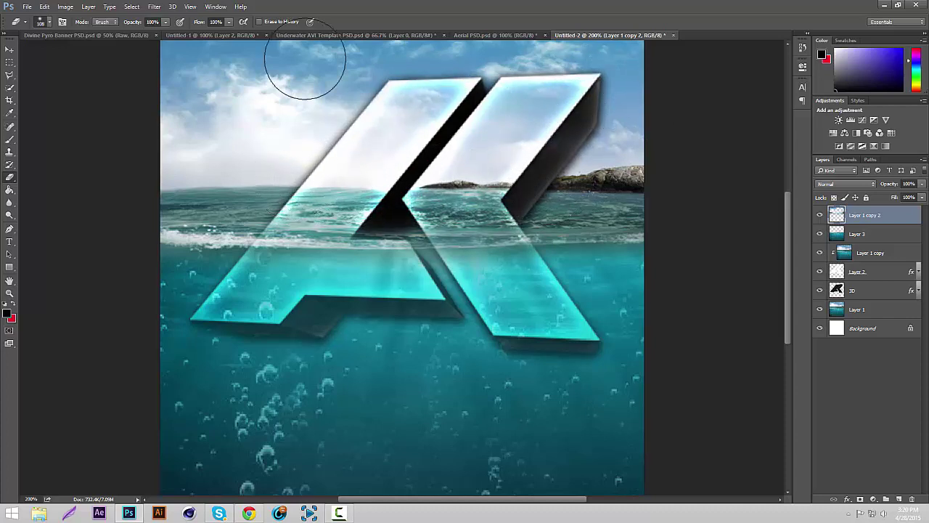
left_click(10, 50)
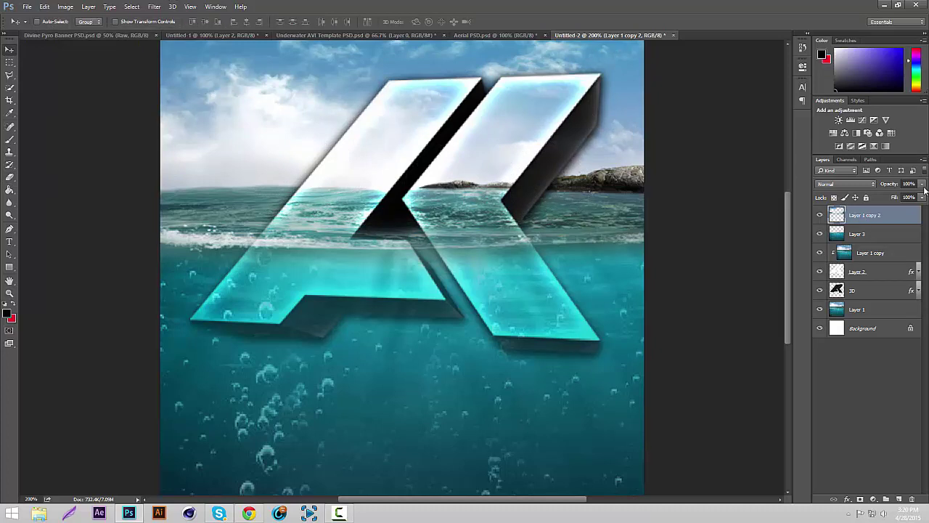
mouse_move(922, 186)
left_mouse_down()
mouse_move(897, 196)
mouse_move(928, 200)
left_mouse_up()
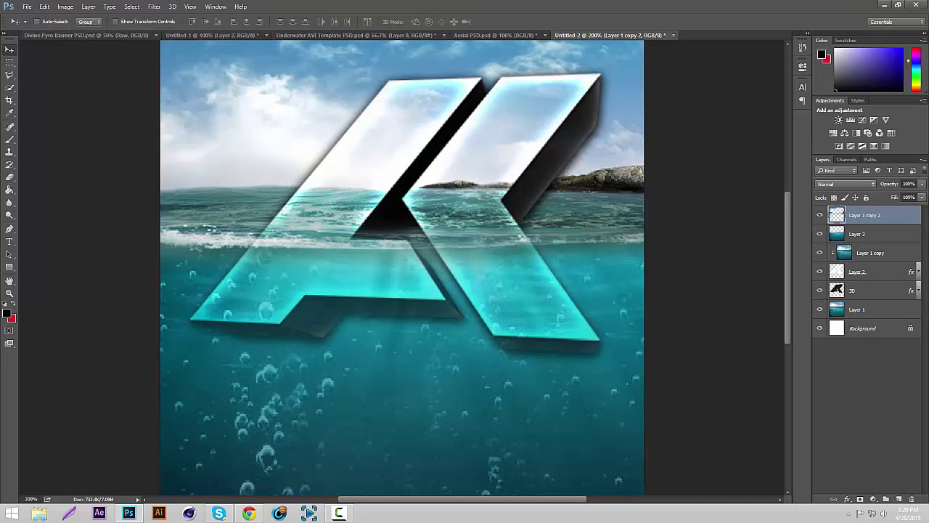
Touch up the erased area of Layer 1 copy 2 around the logo's dark inner gap with a 25 px Eraser.
left_click(9, 140)
left_click(10, 177)
left_click_drag(373, 211, 334, 216)
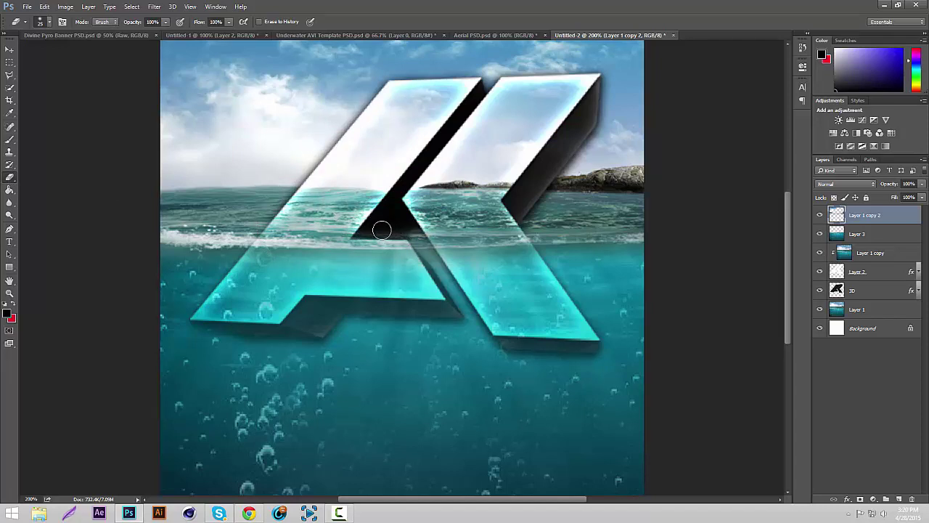
key("alt+bracketleft")
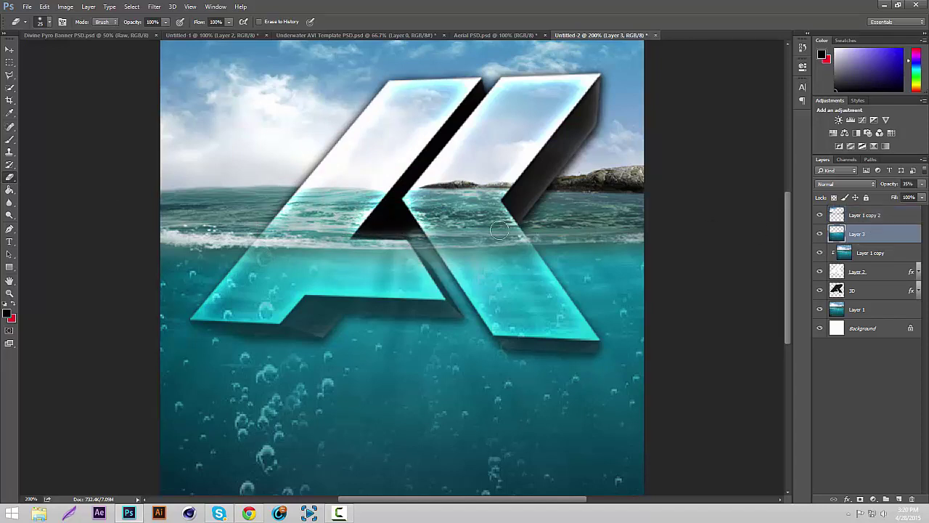
left_click(9, 49)
Add a new layer above Layer 1 copy 2 and paint soft black across the underwater half of the canvas with a large brush.
key("ctrl+minus")
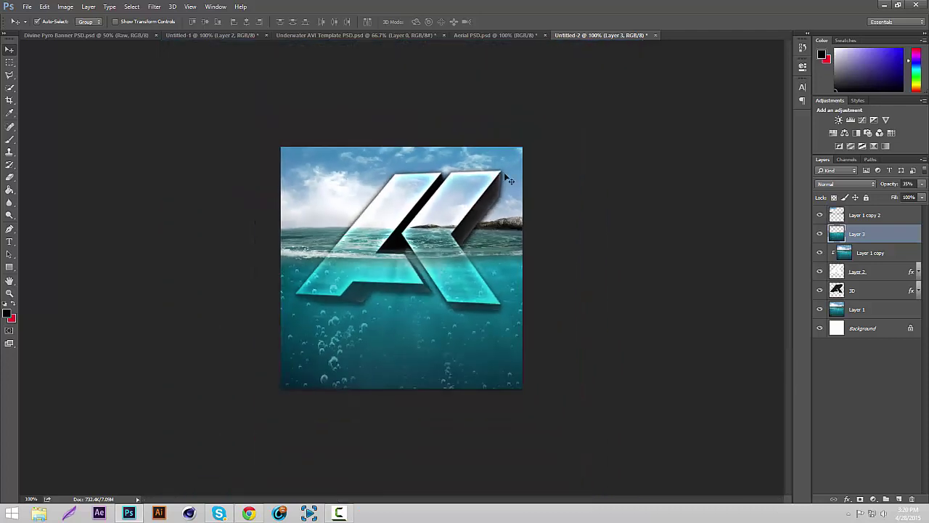
key("ctrl+plus")
key("ctrl+minus")
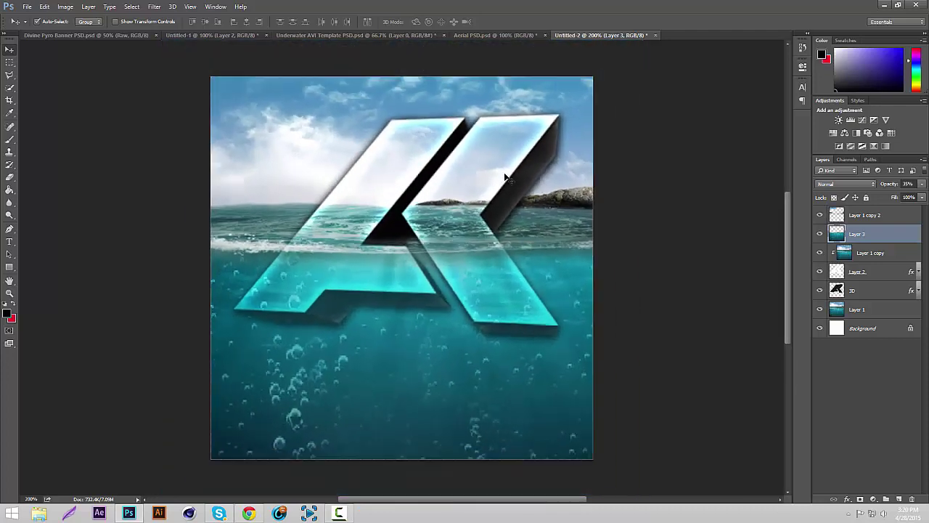
left_click(880, 216)
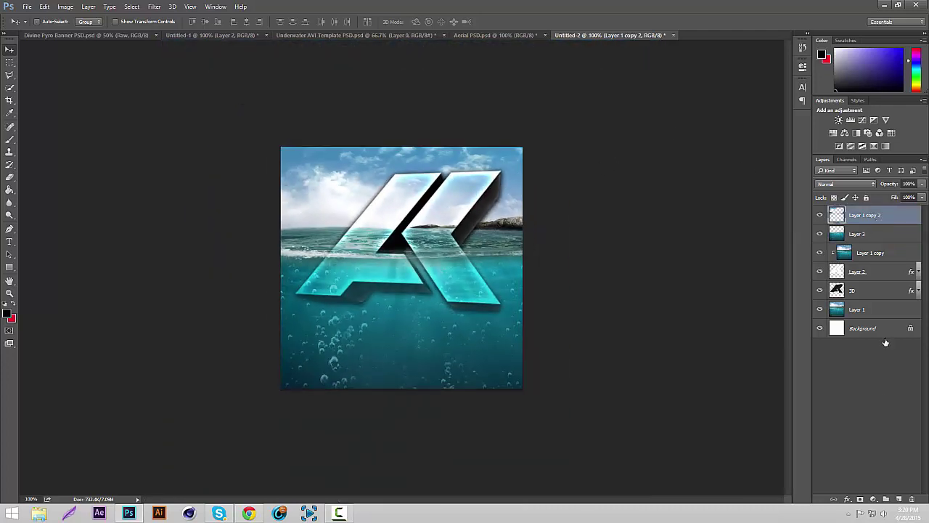
left_click(899, 499)
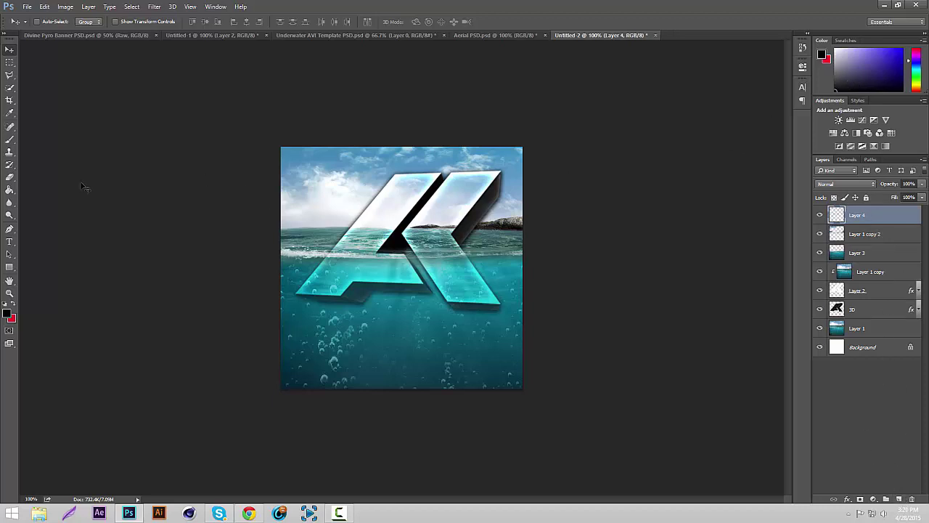
left_click(10, 139)
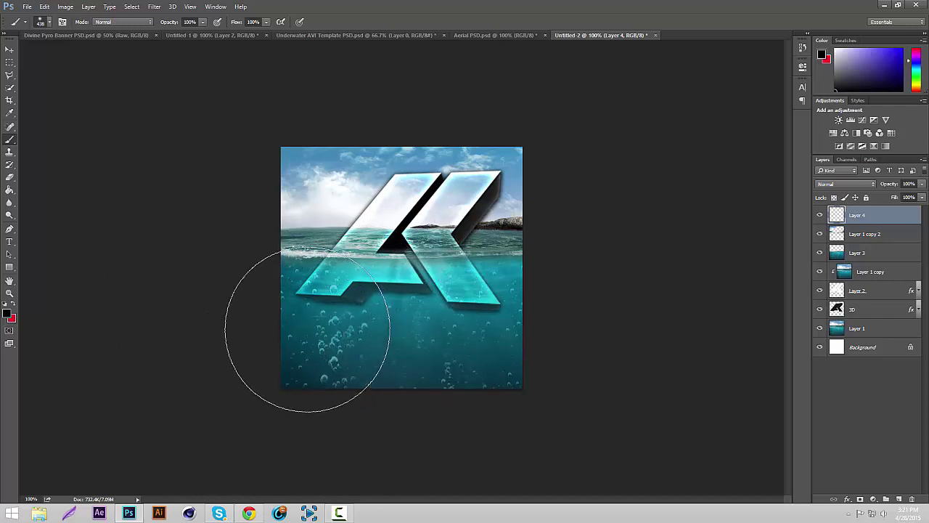
left_click(287, 308)
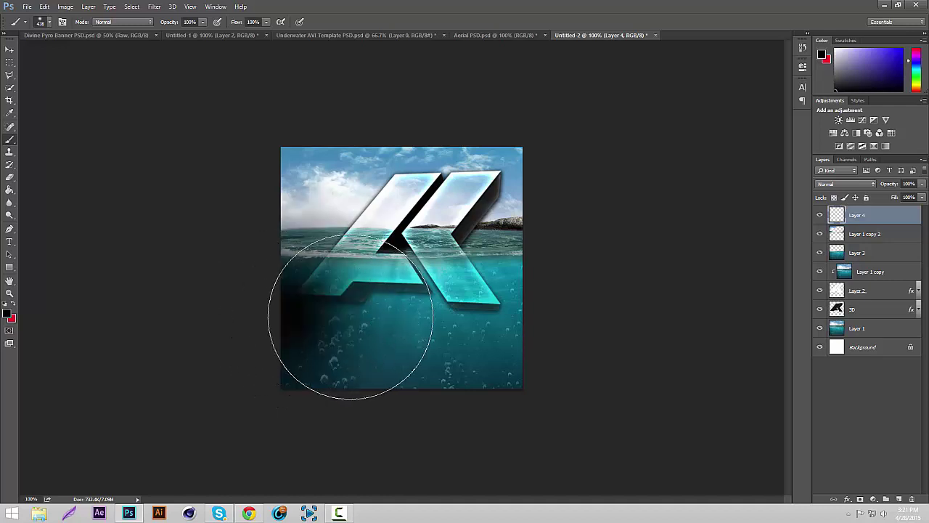
mouse_move(350, 317)
left_mouse_down()
mouse_move(394, 307)
mouse_move(516, 320)
left_mouse_up()
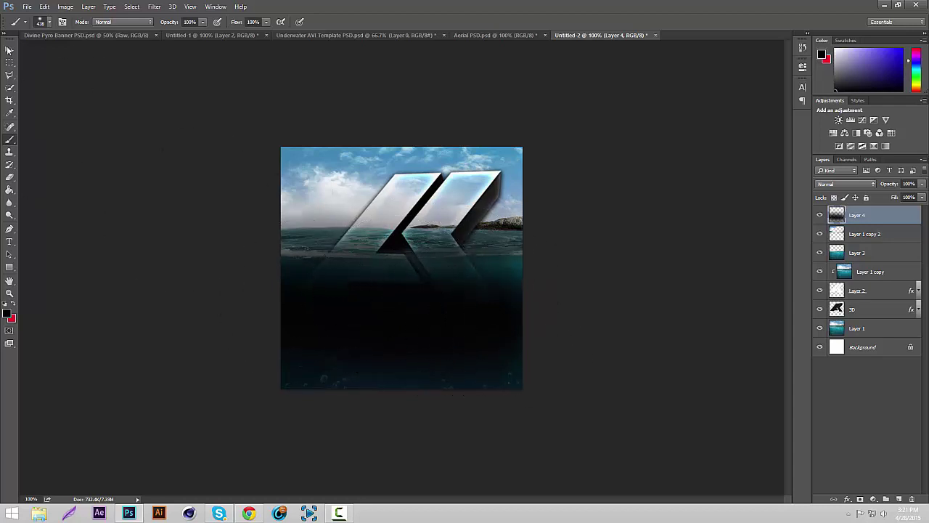
Lower the opacity of the black shading layer to 34%.
left_click(9, 50)
left_click_drag(924, 184, 886, 200)
key("ctrl+plus")
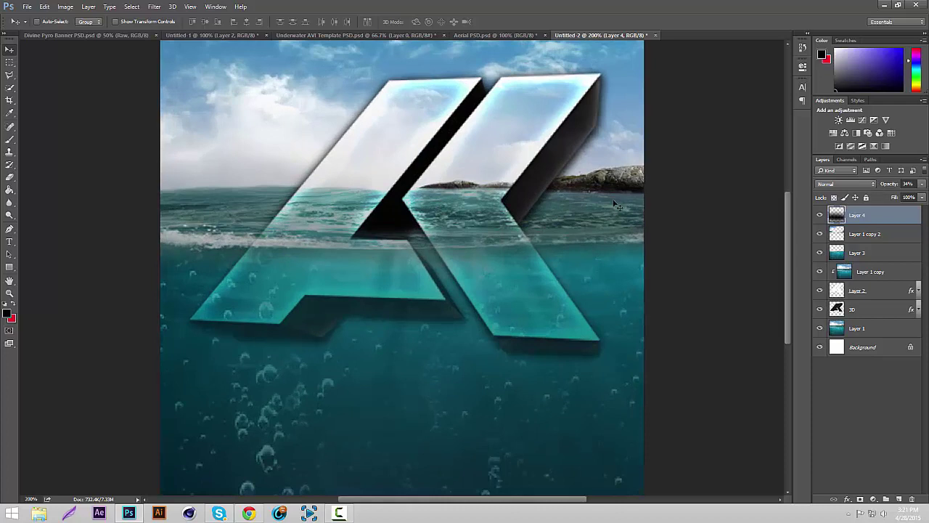
key("ctrl+minus")
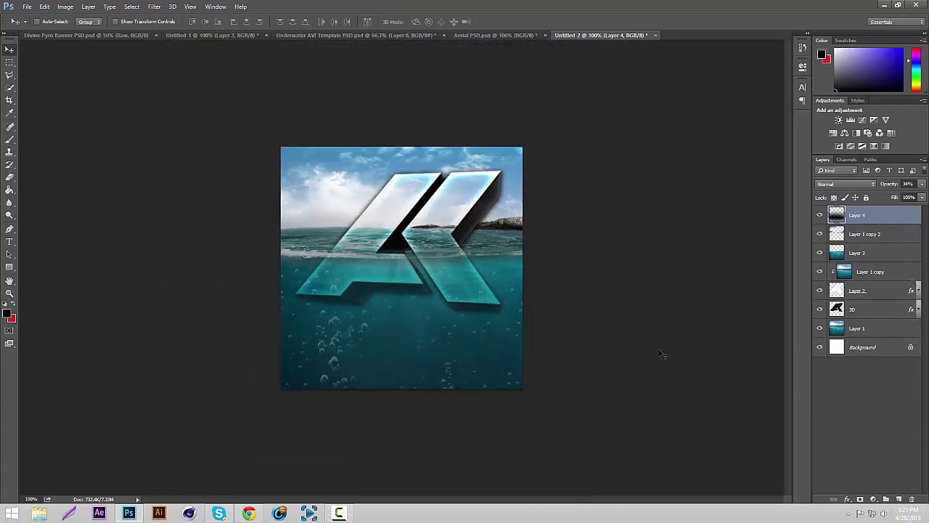
Add a new top layer and paint a soft white highlight at the upper centre edge of the canvas with the Brush tool.
left_click(898, 498)
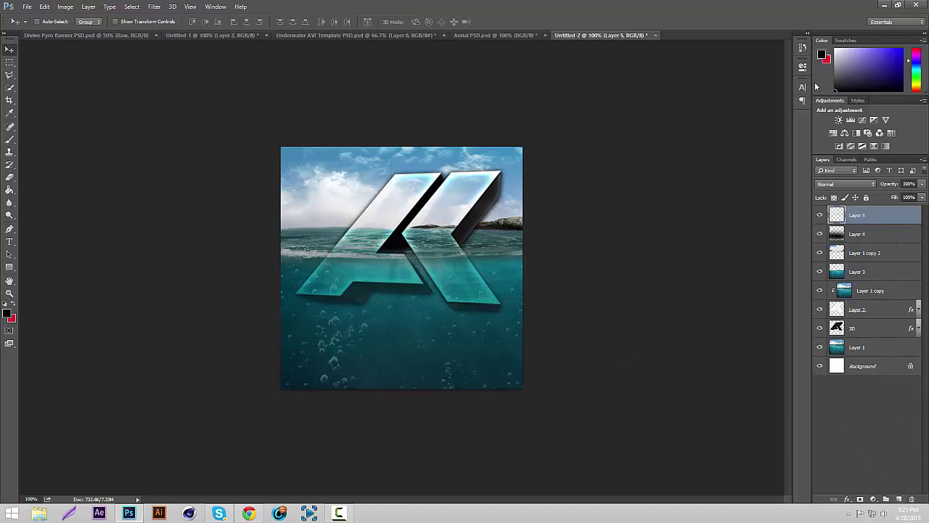
left_click_drag(860, 60, 775, 1)
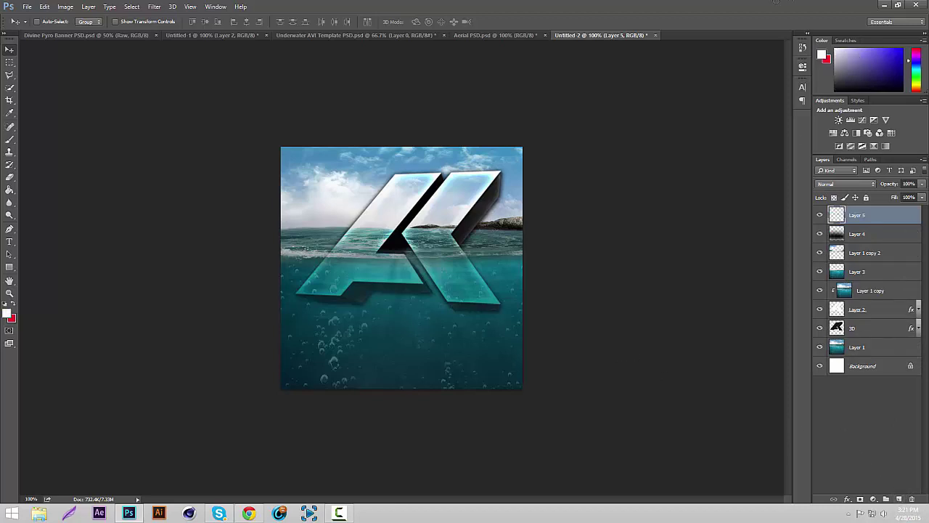
left_click(9, 140)
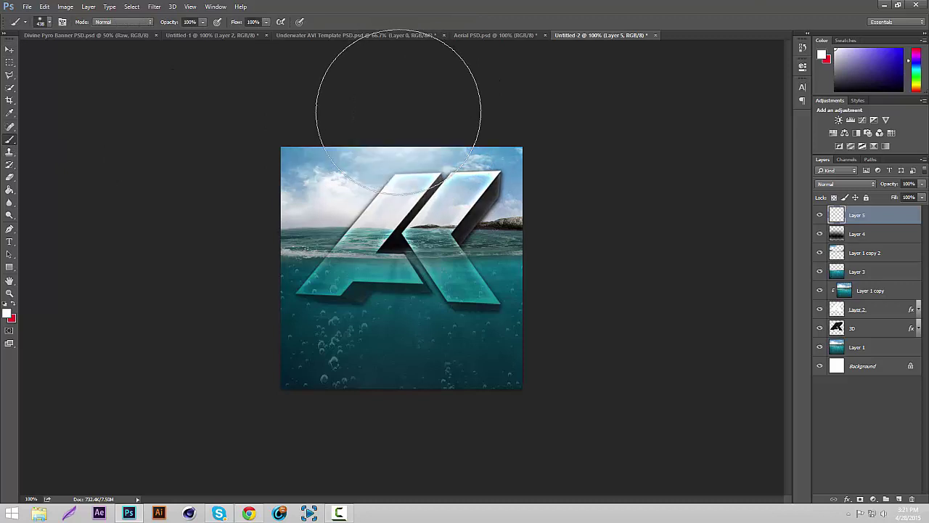
left_click(9, 48)
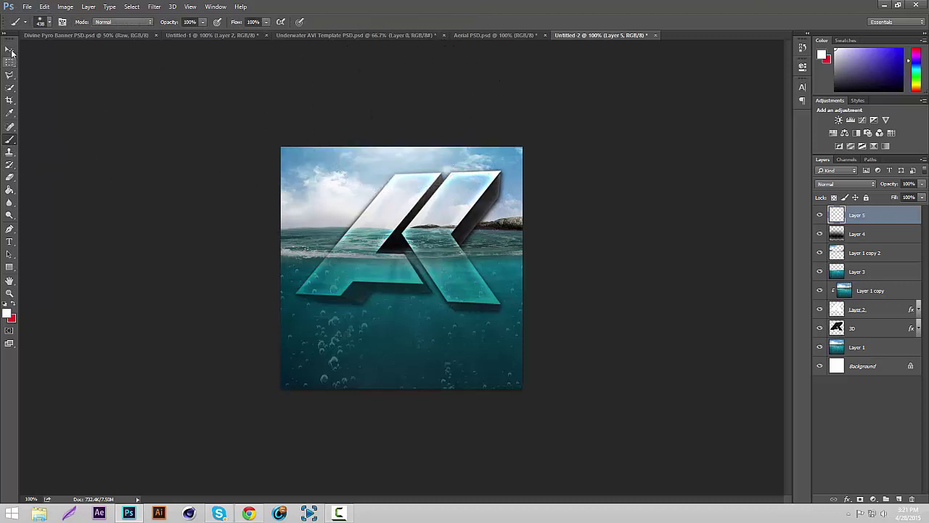
Set the white highlight layer's blend mode to Overlay and its opacity to 60%.
left_click(842, 184)
left_click(829, 279)
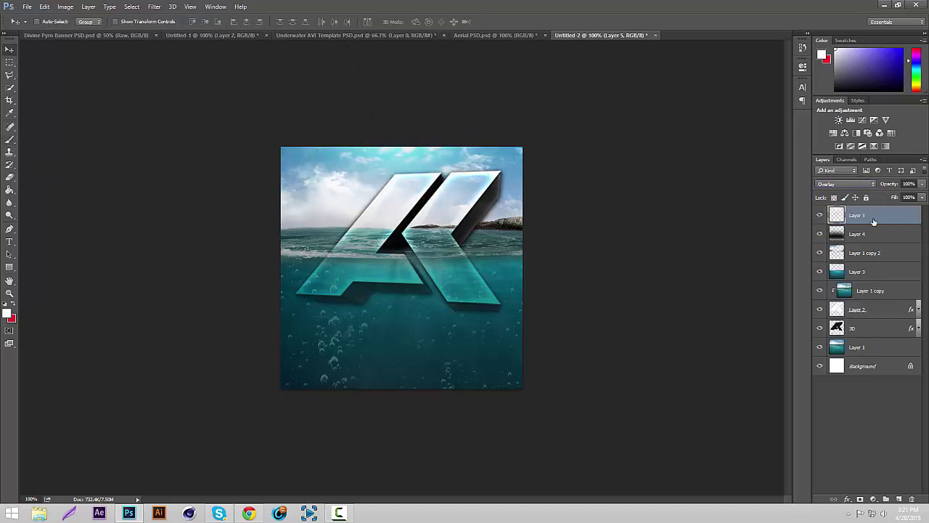
left_click_drag(922, 184, 902, 194)
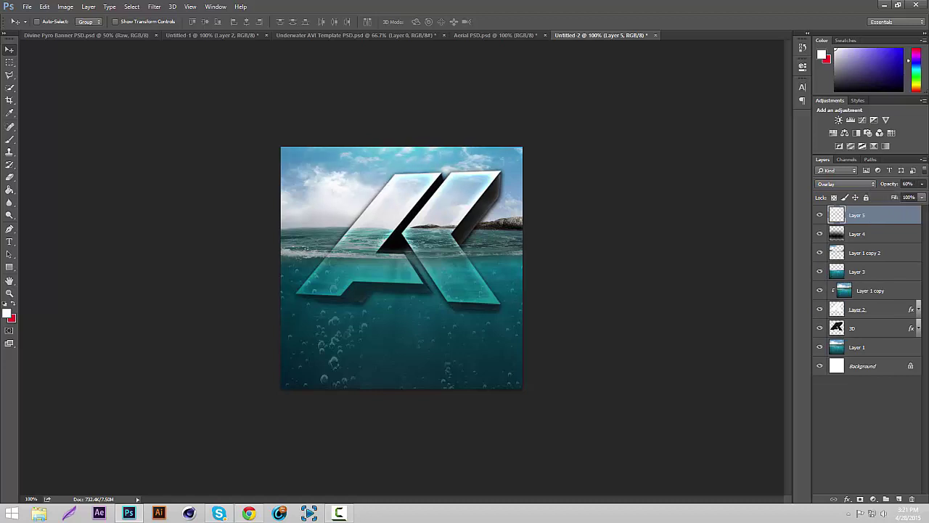
Compare the image with the highlight layer hidden and shown, and examine the underwater area closely.
left_click(821, 215)
left_click(821, 216)
left_click(821, 215)
left_click(821, 216)
key("ctrl+plus")
scroll(646, 324, "down", 3)
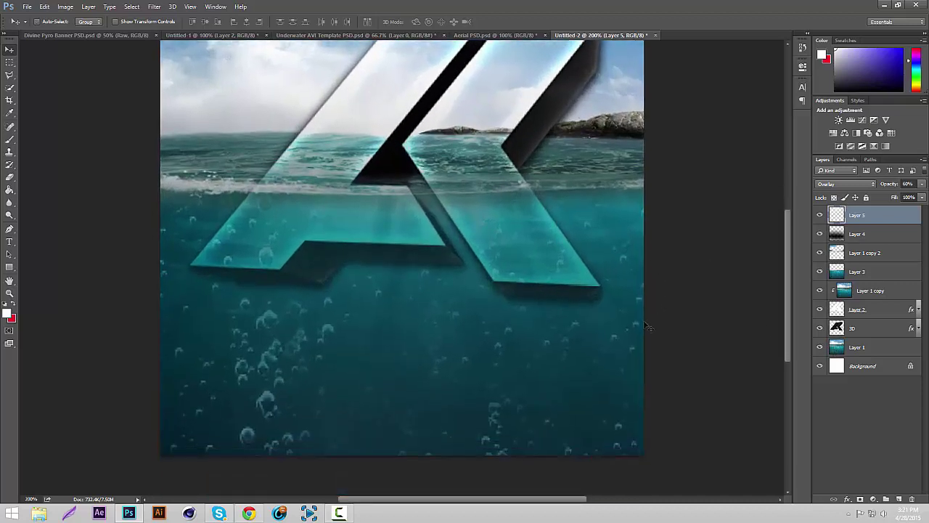
Add the word TEXT in white Ubuntu Bold on the dark water below the logo.
left_click(9, 240)
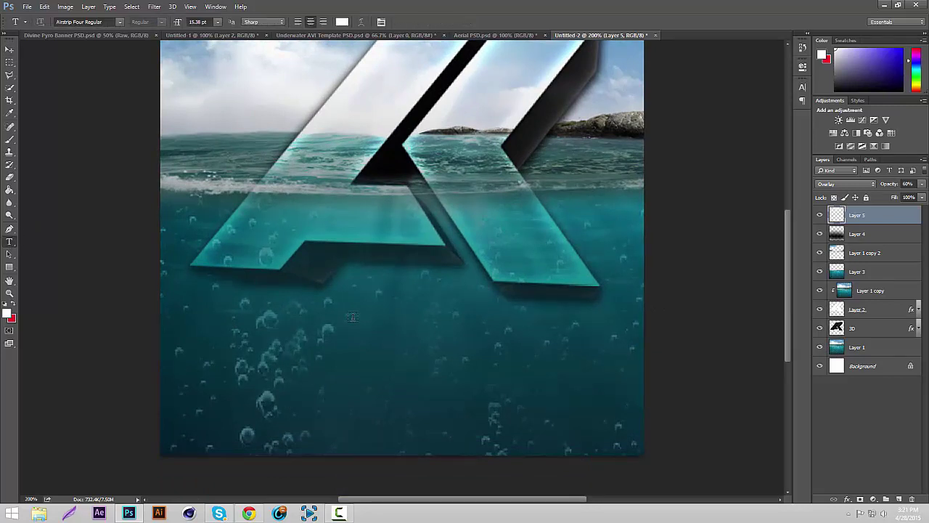
left_click(337, 379)
left_click(104, 23)
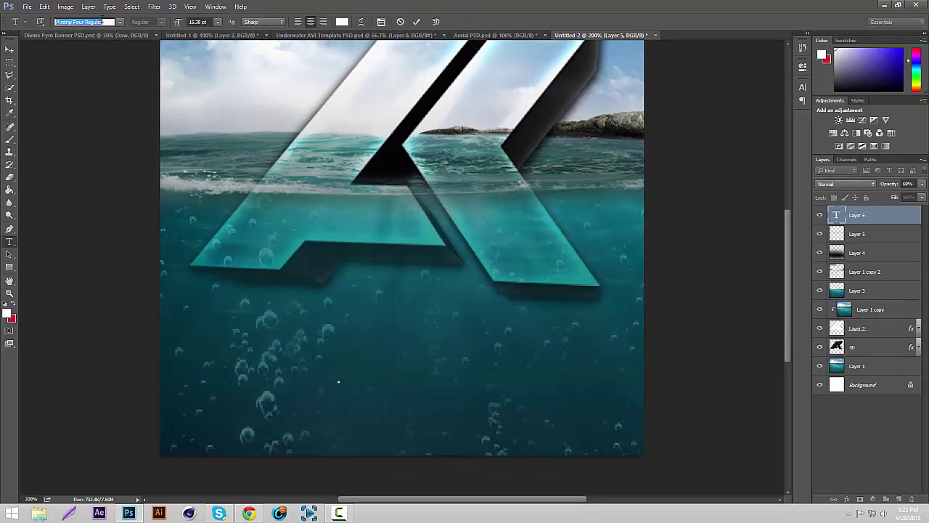
type("ubun")
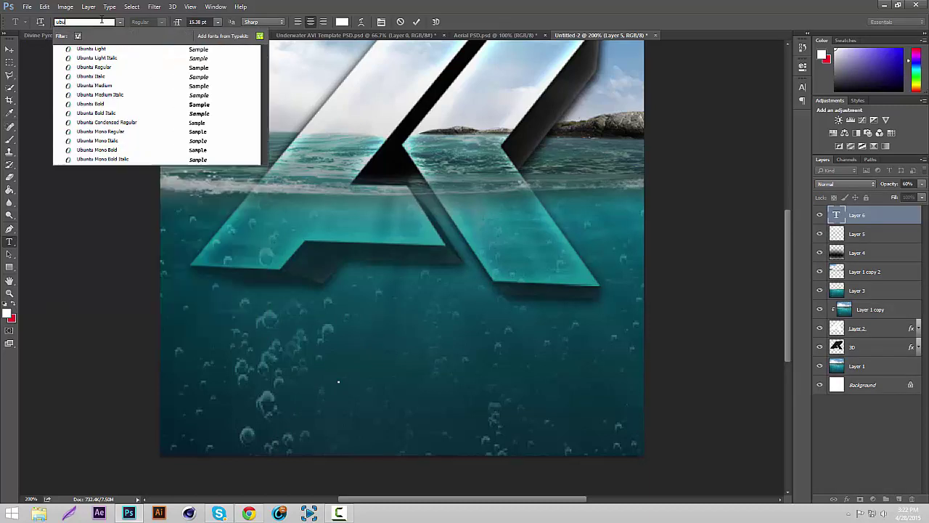
left_click(195, 104)
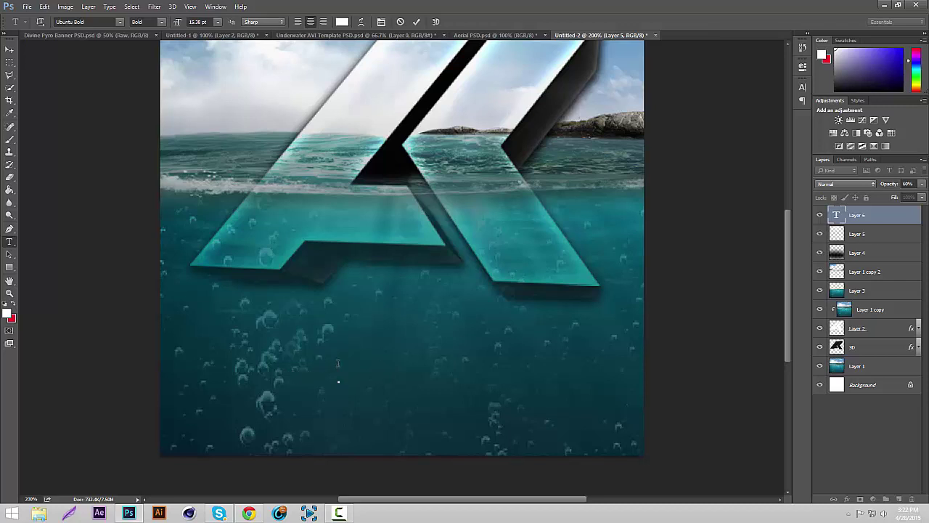
type("TEXT")
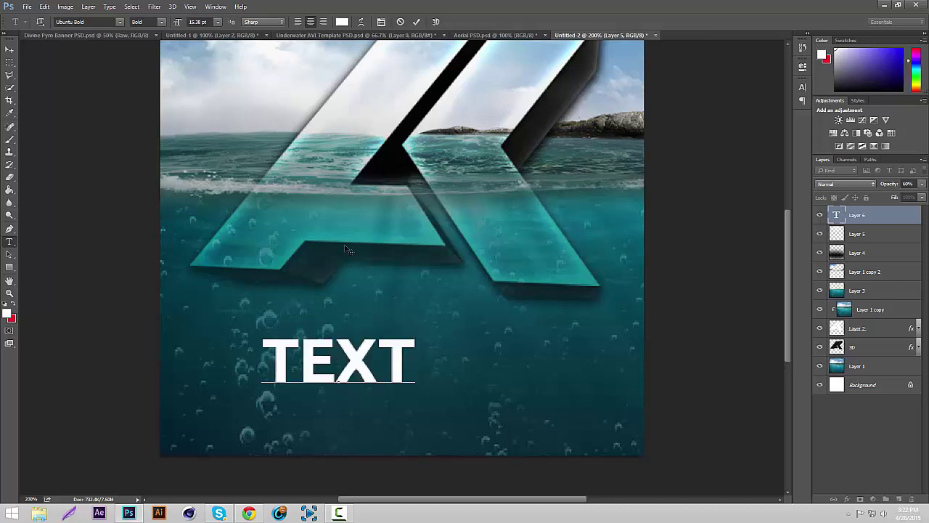
Scale the TEXT layer to about 96% and centre it horizontally on the canvas in the water below the logo.
left_click(10, 49)
left_click_drag(422, 328, 481, 339)
key("ctrl+t")
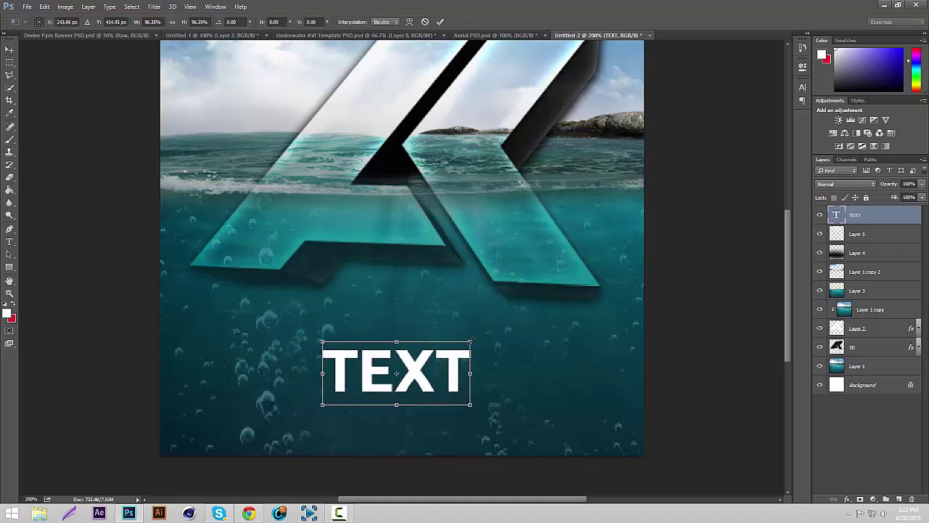
key("Return")
key("ctrl+a")
left_click(247, 22)
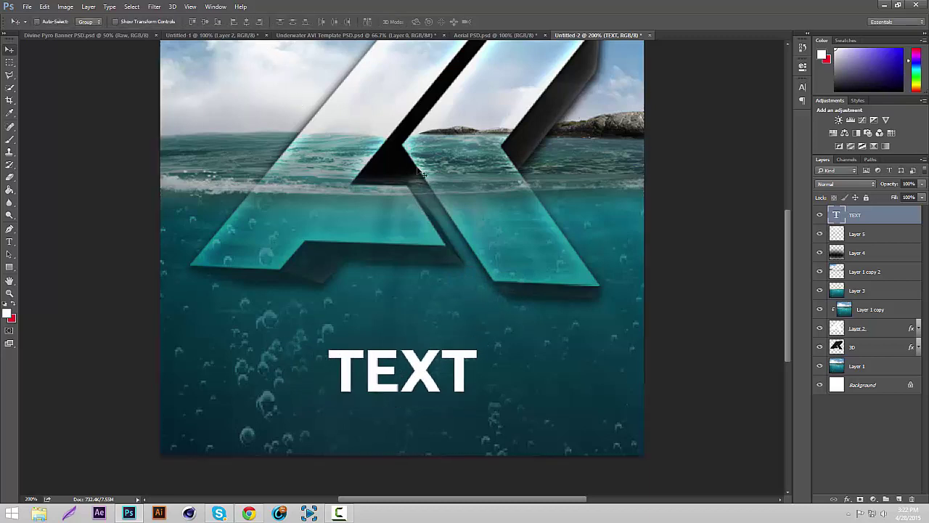
key("ctrl+d")
Duplicate the ocean image Layer 1, move the copy above the TEXT layer and clip it to the text.
key("ctrl+minus")
key("ctrl+plus")
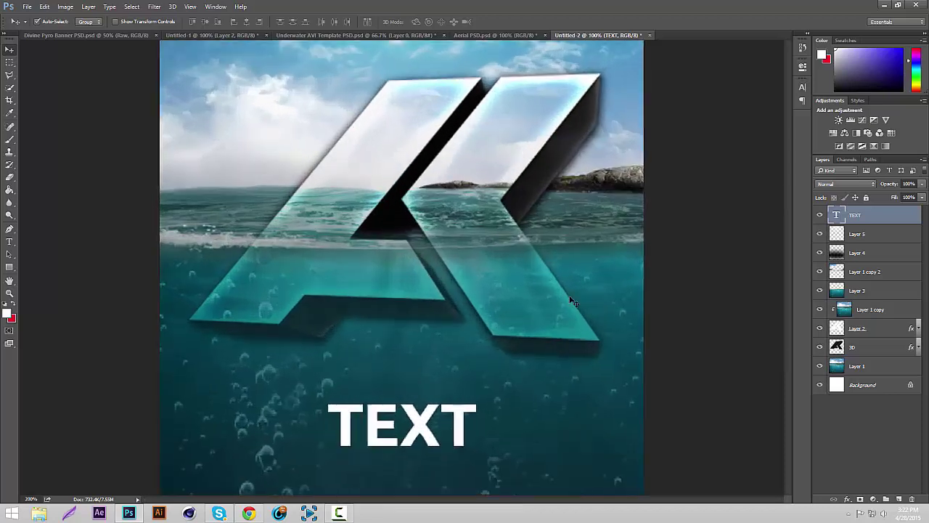
scroll(572, 301, "down", 3)
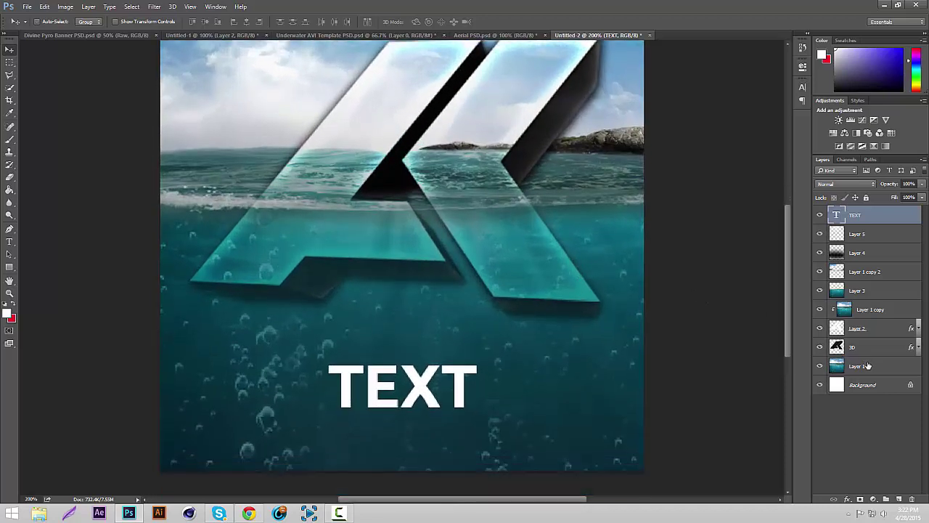
left_click(866, 367)
key("ctrl+j")
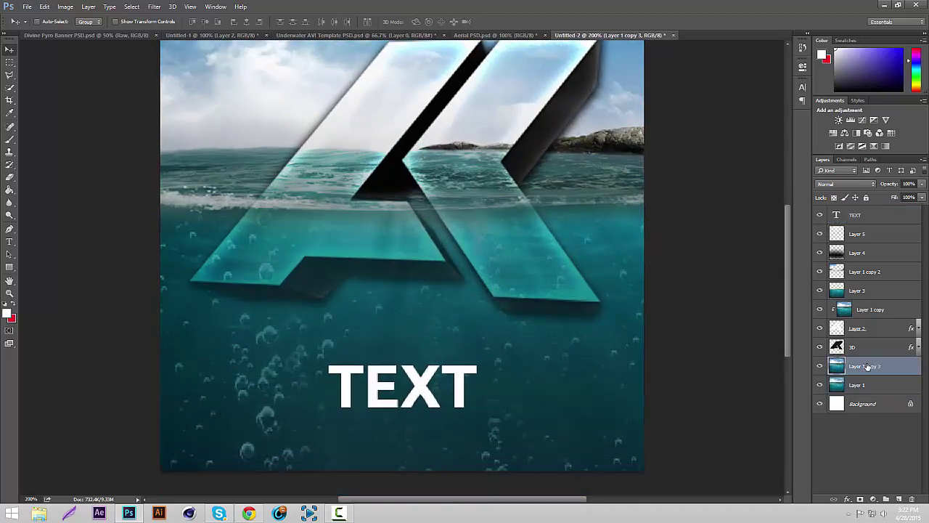
left_click_drag(865, 339, 865, 211)
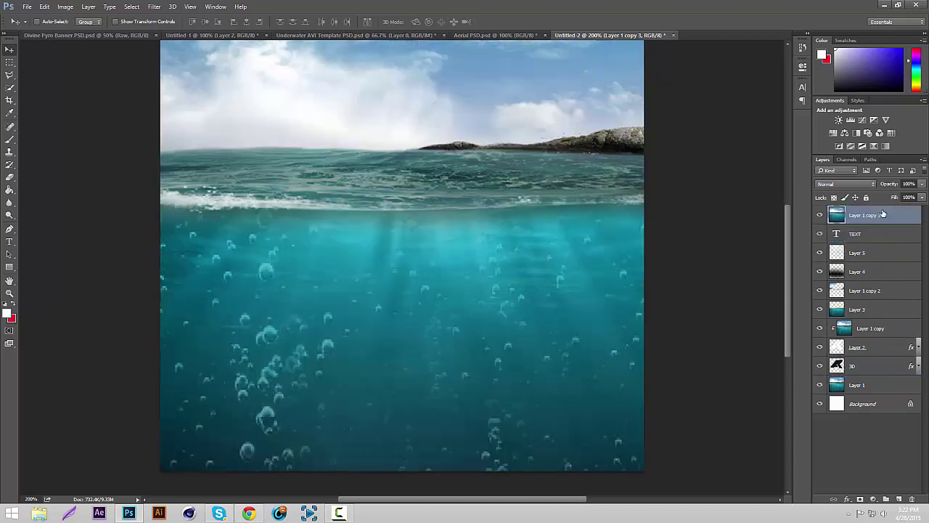
right_click(864, 220)
left_click(819, 238)
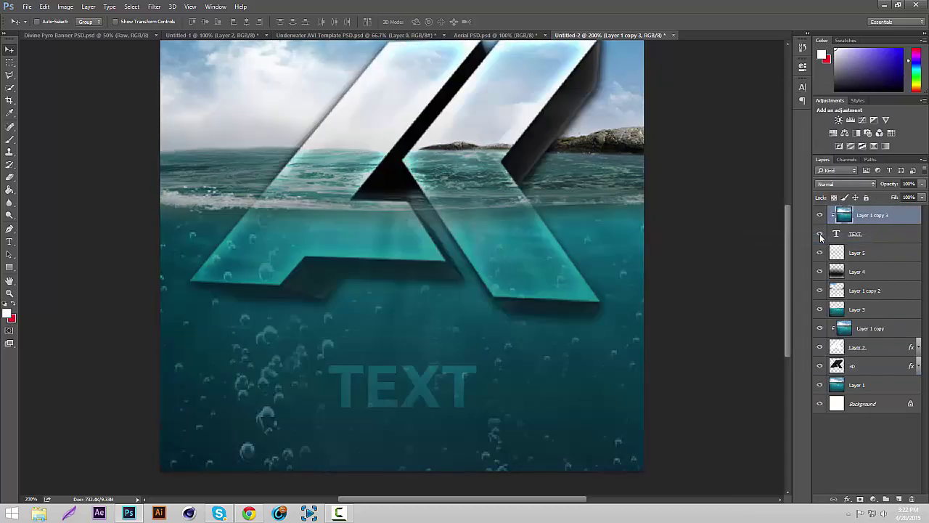
Set the TEXT layer's Fill to 0%.
left_click(904, 235)
left_click(907, 218)
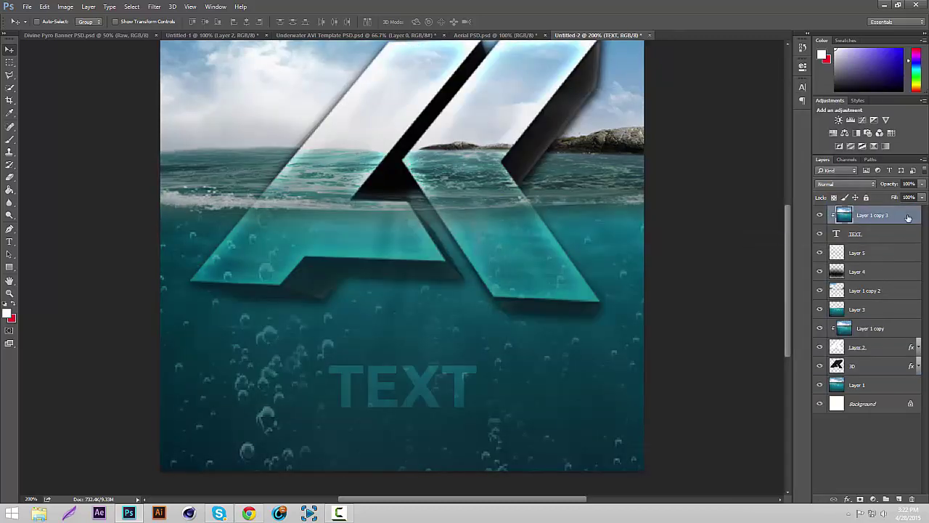
left_click(899, 233)
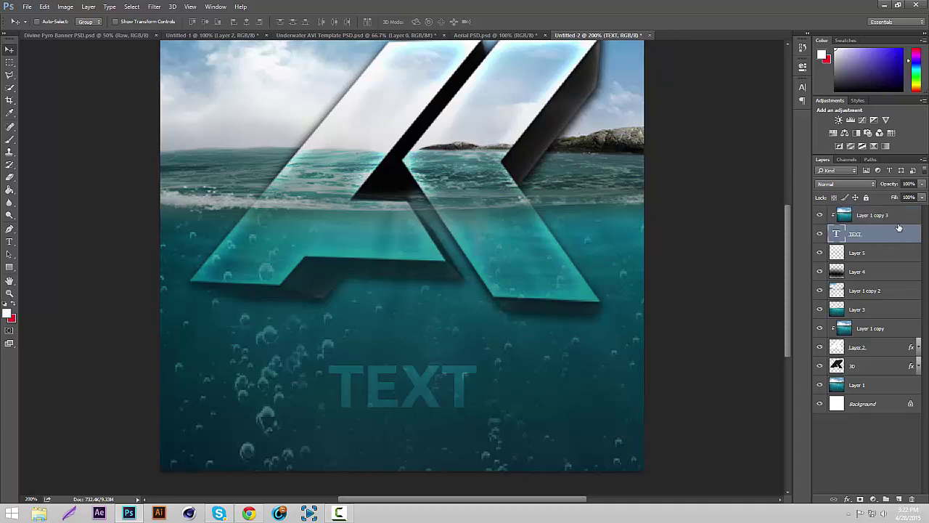
left_click_drag(920, 203, 875, 214)
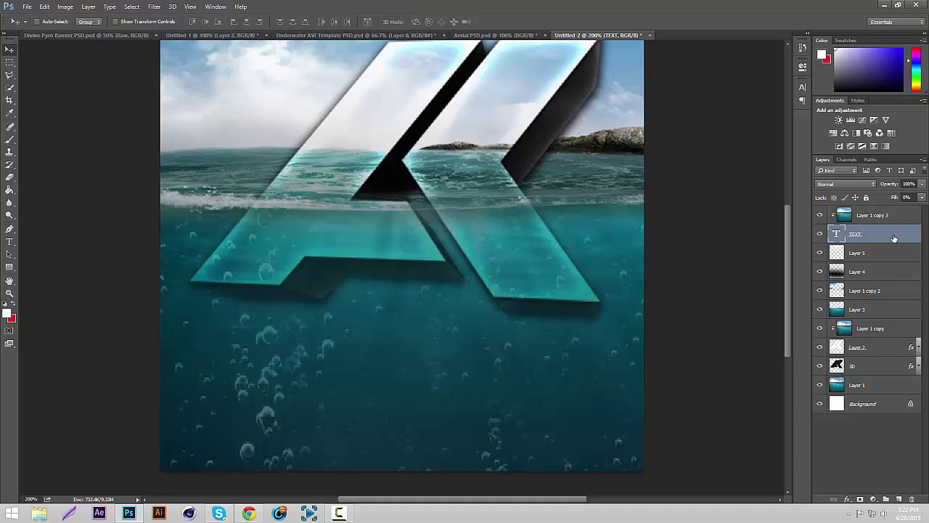
Add an Inner Glow to the TEXT layer in Vivid Light mode with 80% opacity and a reduced, thin size.
double_click(893, 234)
left_click(537, 187)
left_click(684, 126)
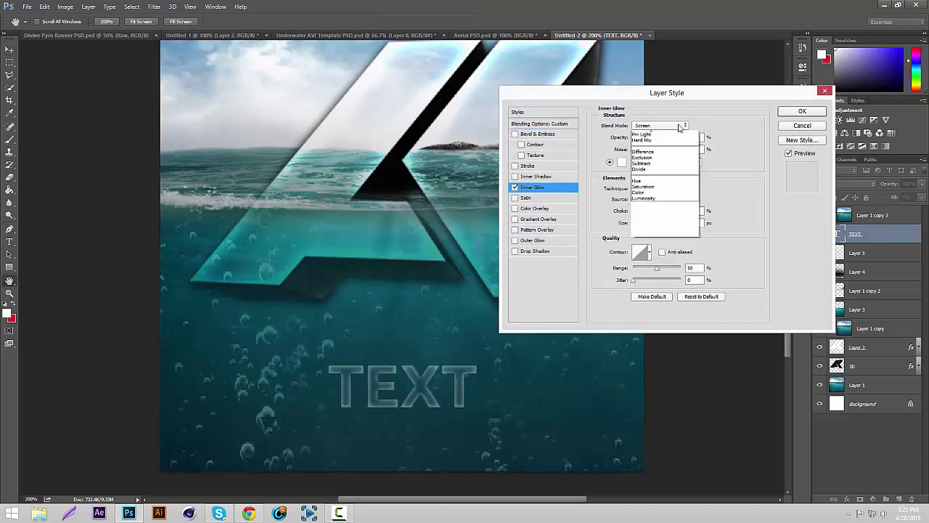
left_click(646, 238)
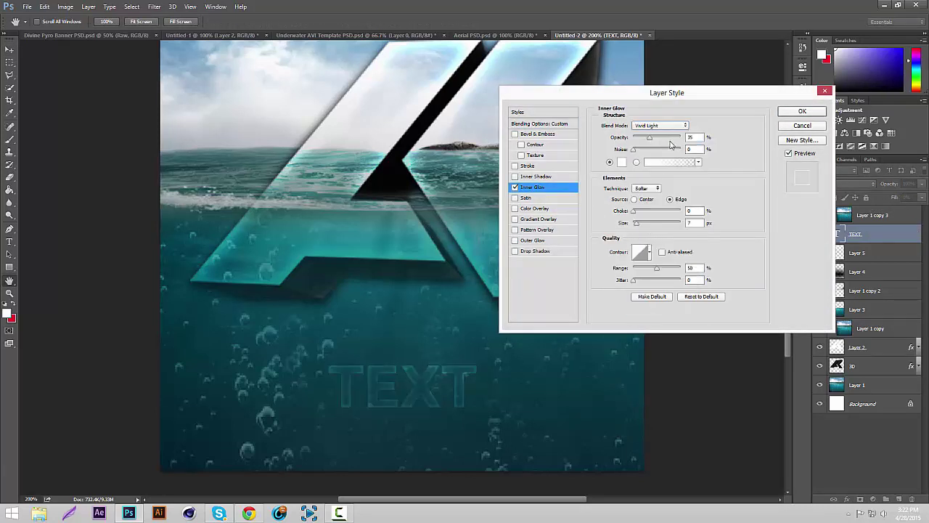
mouse_move(671, 145)
left_mouse_down()
mouse_move(685, 142)
mouse_move(671, 143)
left_mouse_up()
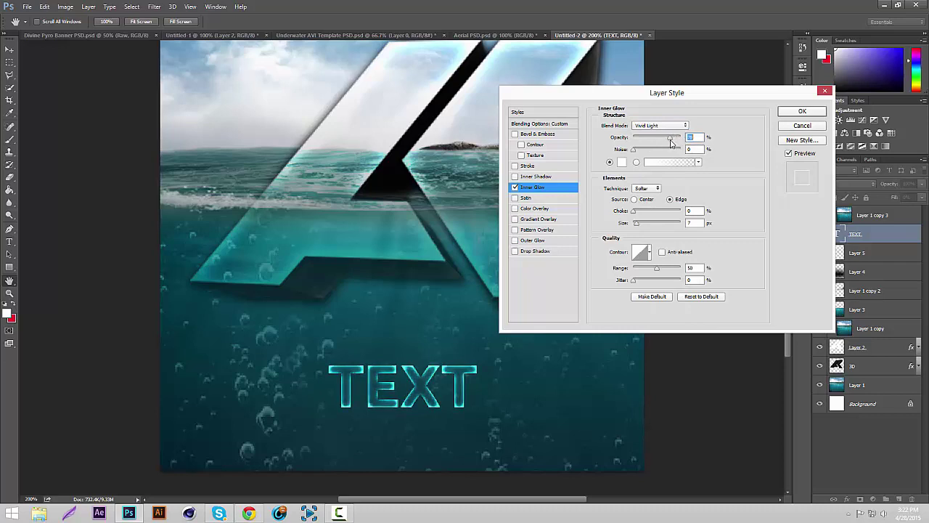
left_click_drag(637, 225, 636, 226)
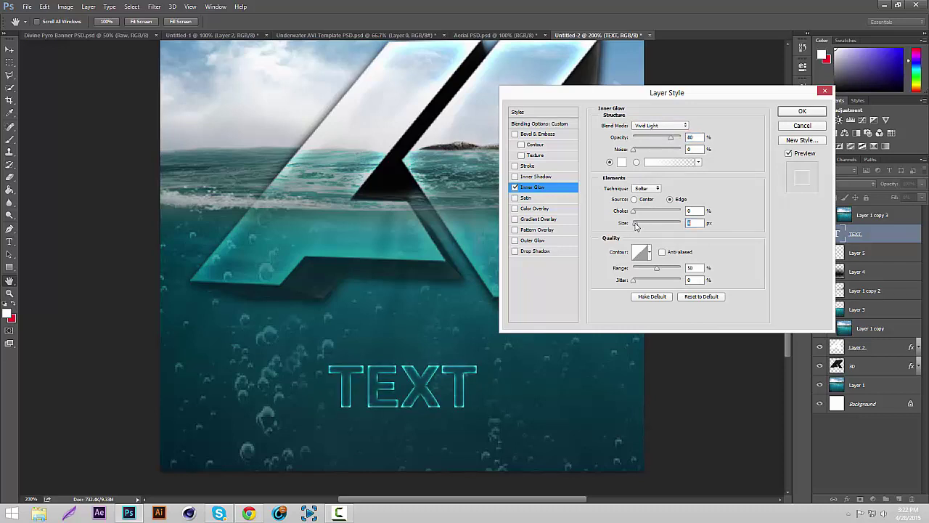
Add a black Multiply Drop Shadow to the text with an 8 px size, a shorter distance and a stronger opacity.
left_click(537, 251)
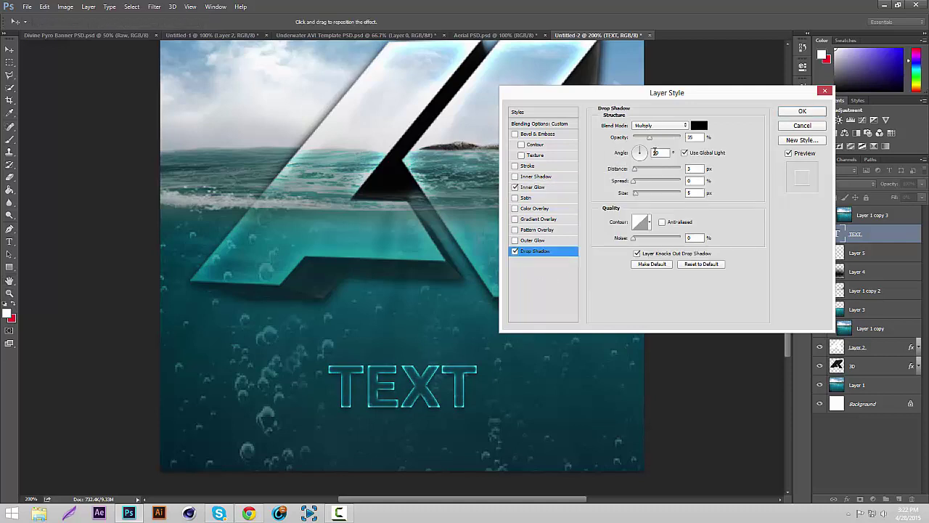
left_click_drag(636, 199, 636, 170)
left_click(635, 170)
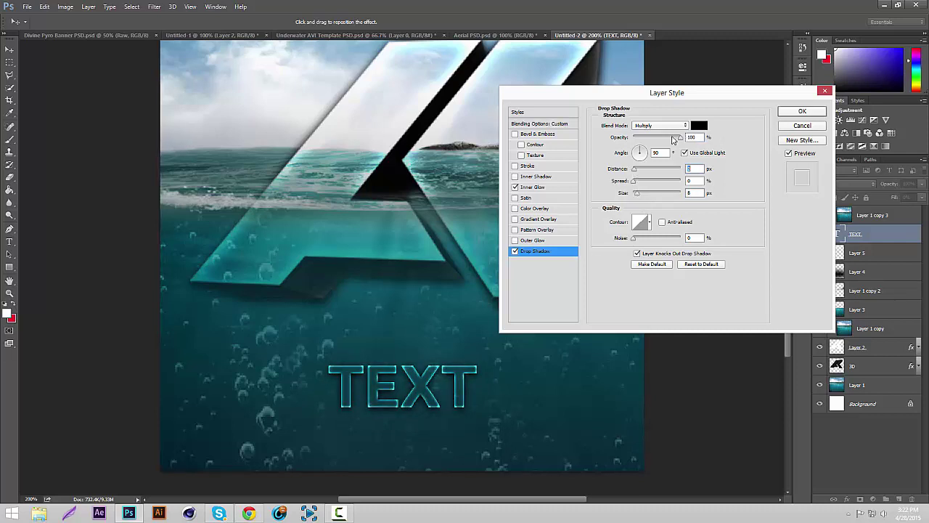
left_click(672, 138)
Add a white (ffffff) Color Overlay to the text in Overlay blend mode and reduce its opacity.
left_click(542, 210)
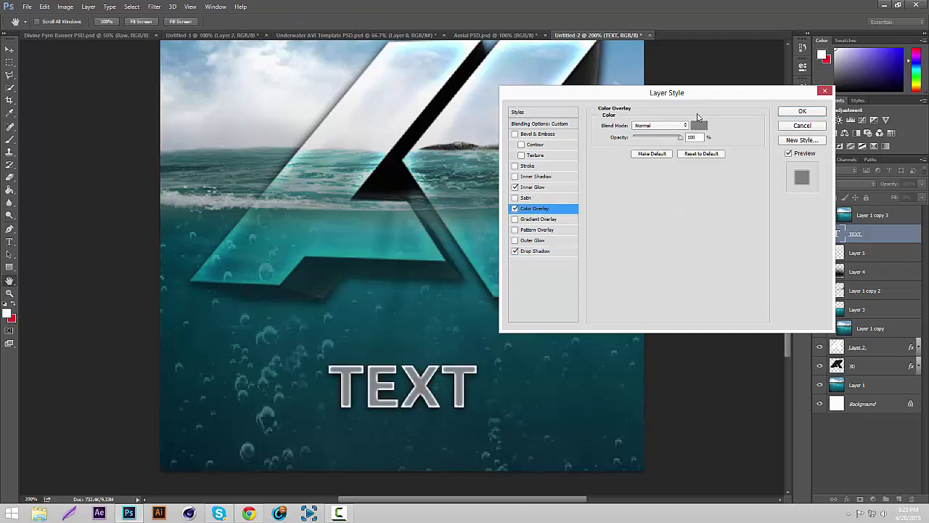
left_click(699, 127)
left_click_drag(633, 185, 570, 156)
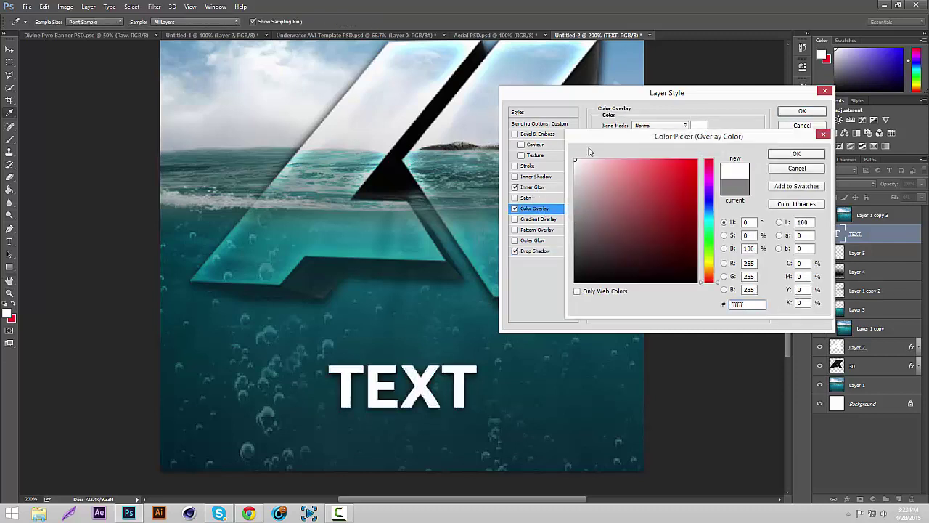
left_click(807, 157)
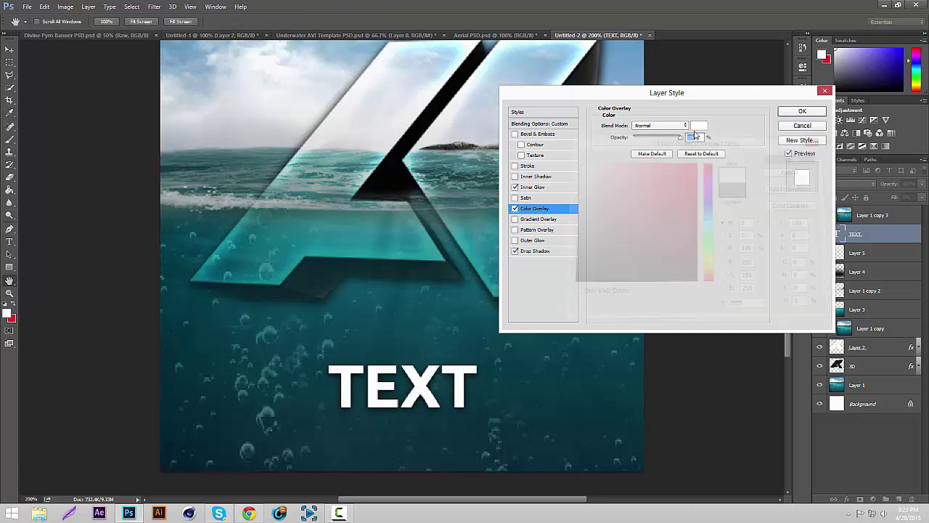
left_click(661, 125)
left_click(653, 221)
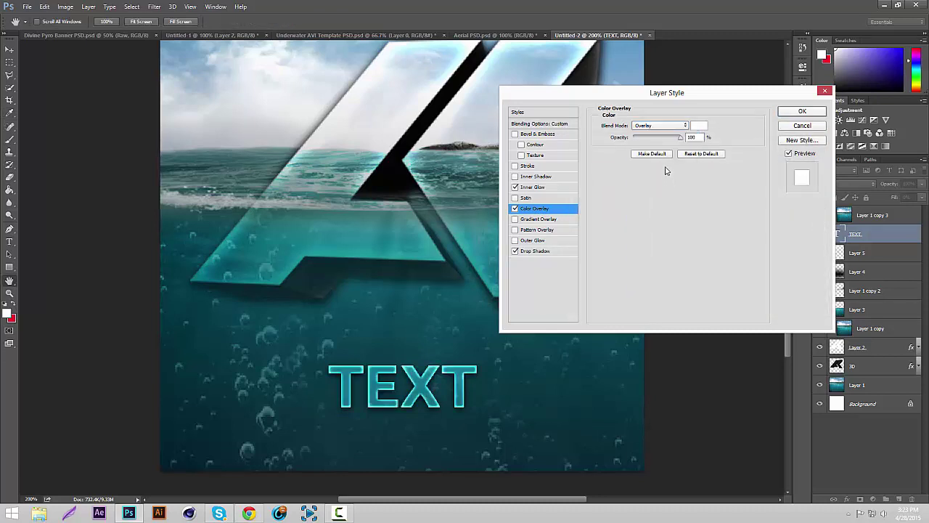
left_click(667, 138)
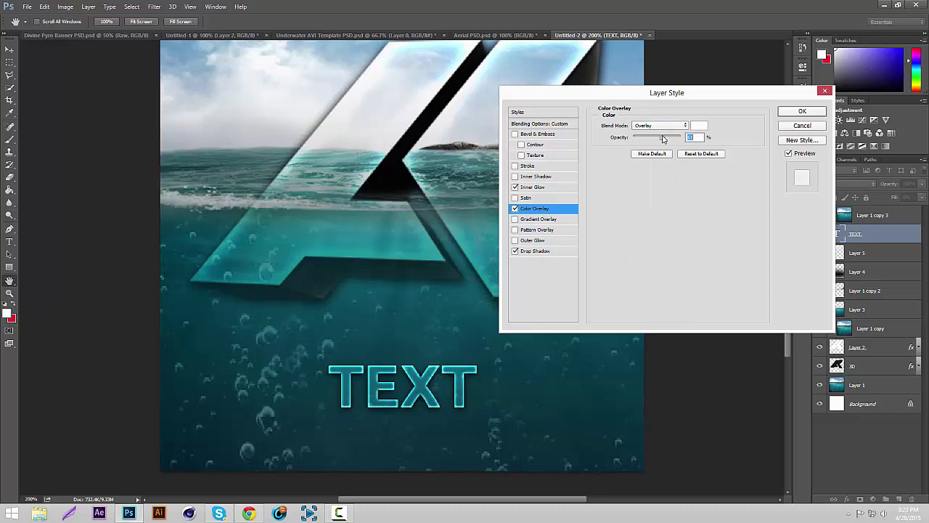
Add a black Multiply Inner Shadow to the text at 50% opacity, 3 px distance and 7 px size, and apply the layer style.
left_click(538, 178)
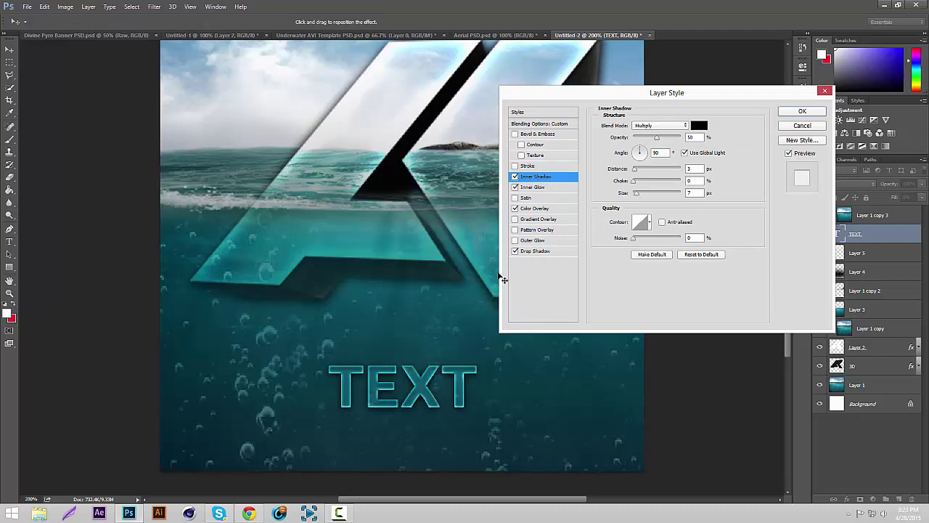
left_click(804, 111)
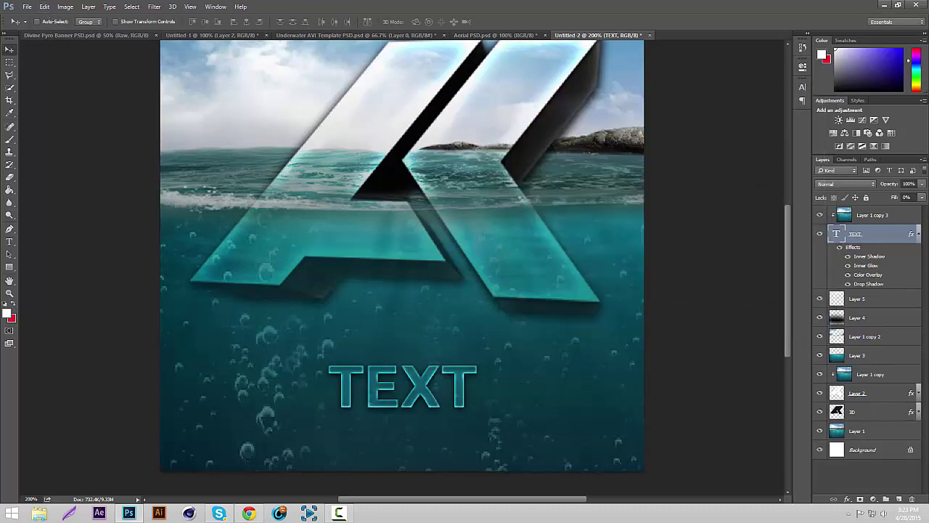
left_click(919, 236)
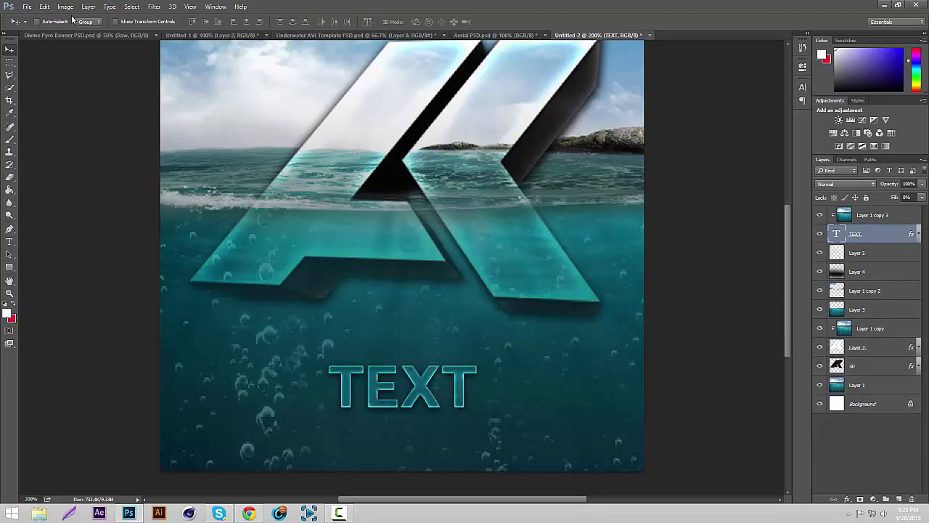
Warp the TEXT layer with the Arc style at a bend of -5% and apply the transformation.
left_click(45, 8)
mouse_move(134, 206)
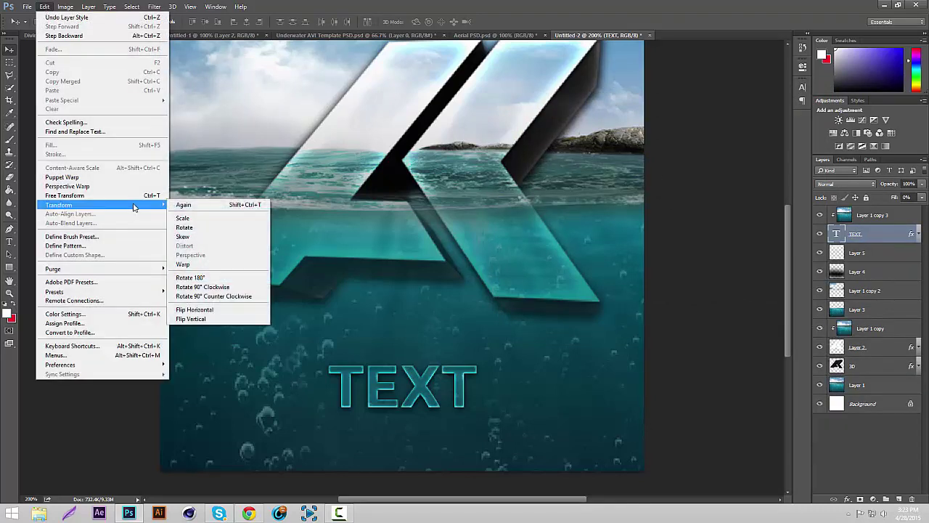
left_click(201, 267)
left_click(104, 22)
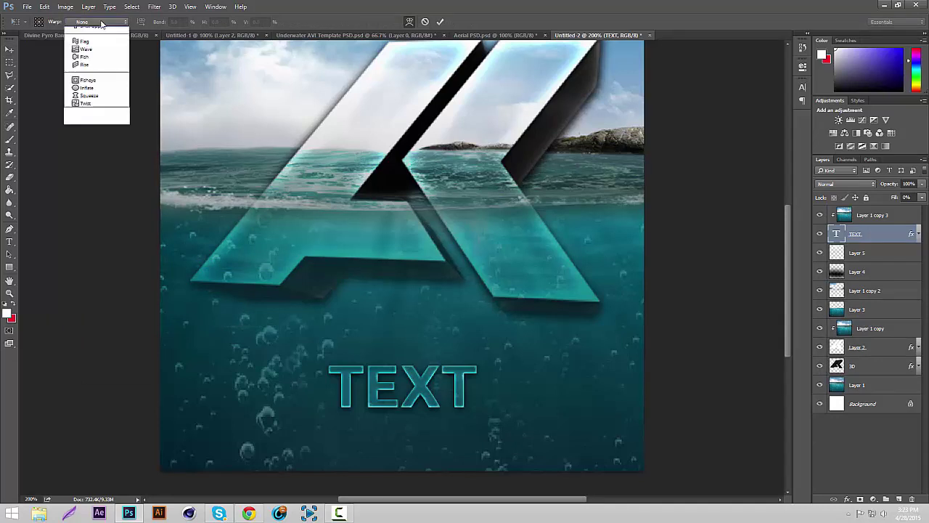
left_click(89, 63)
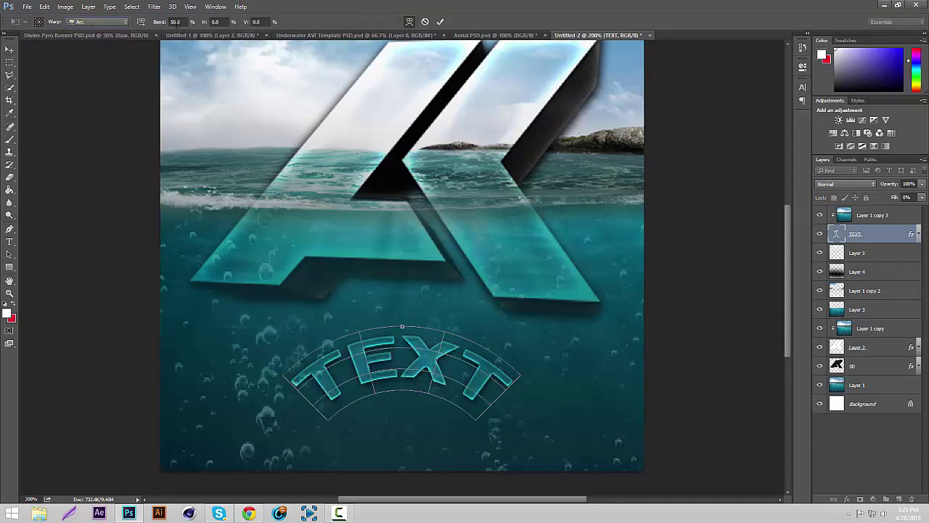
left_click(171, 22)
type("7")
key("Return")
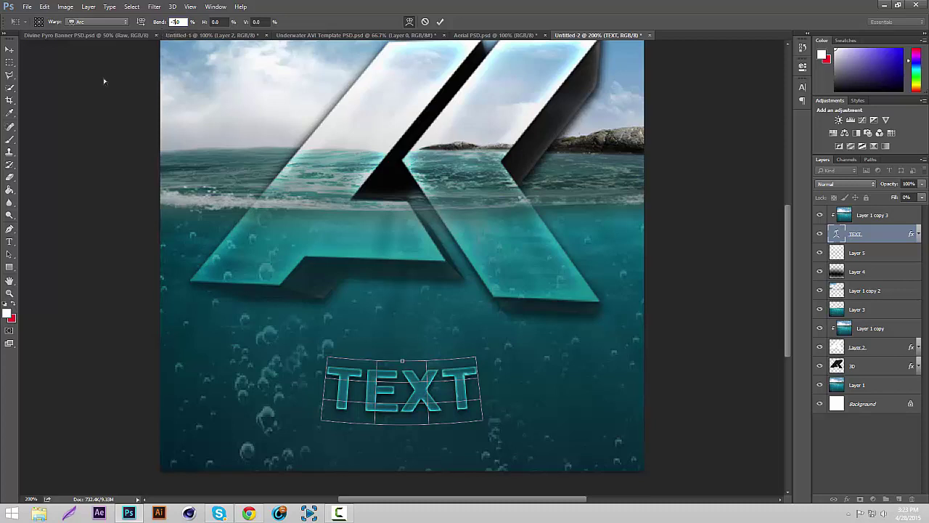
key("BackSpace")
type("5.")
left_click(10, 50)
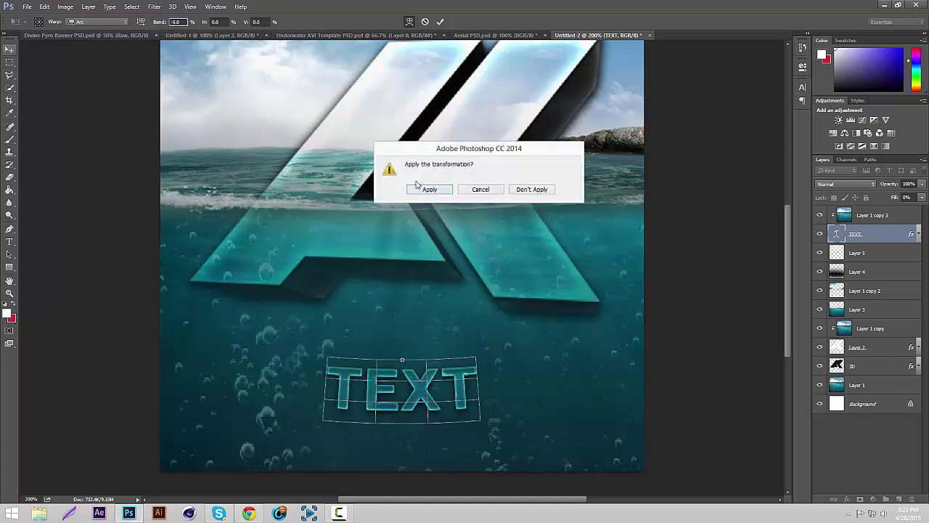
left_click(425, 189)
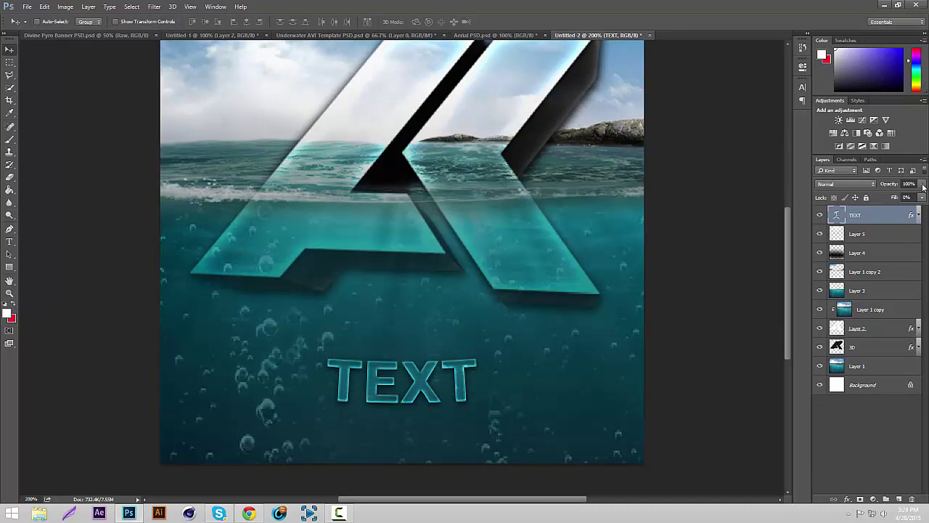
Reduce the TEXT layer's opacity to 81%.
left_click(923, 188)
left_click_drag(921, 198, 912, 198)
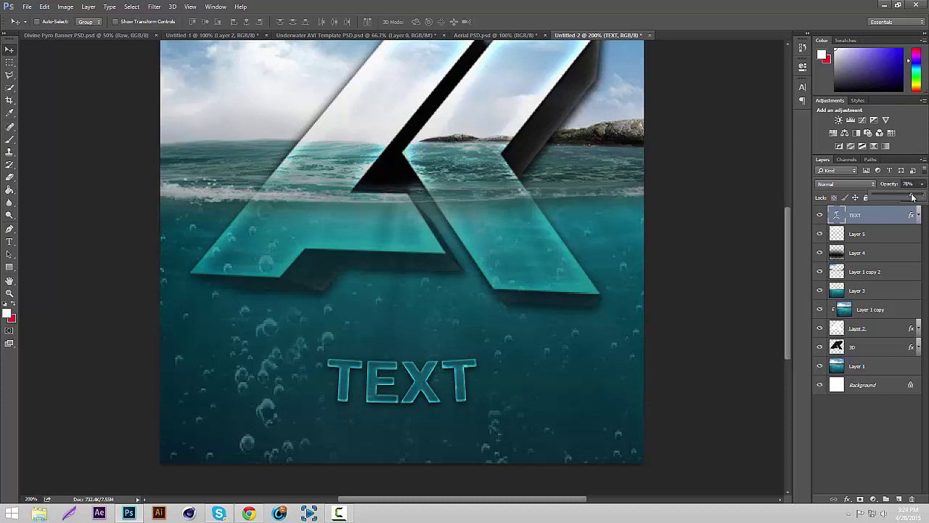
left_click_drag(913, 197, 913, 197)
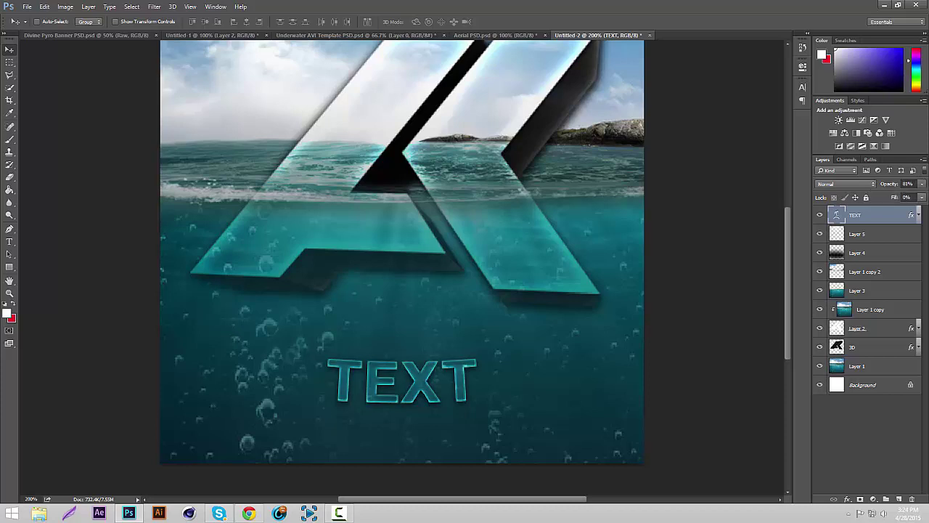
Rasterize the TEXT layer and try a Ripple distortion at Medium size with a reduced amount.
left_click(155, 7)
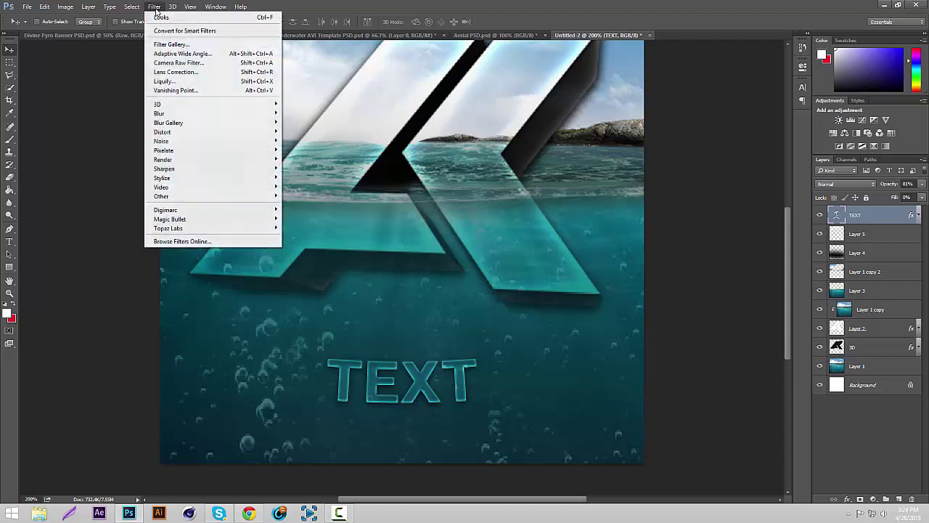
mouse_move(280, 117)
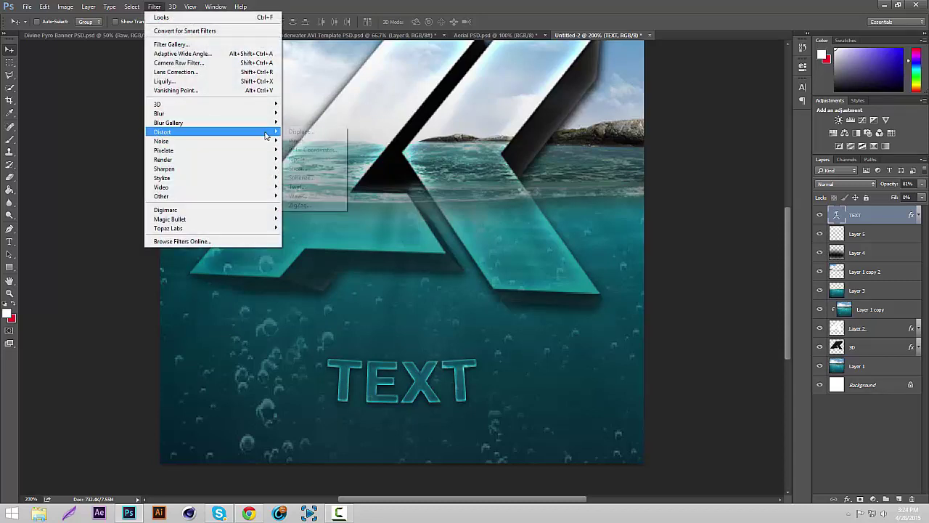
mouse_move(267, 133)
left_click(320, 166)
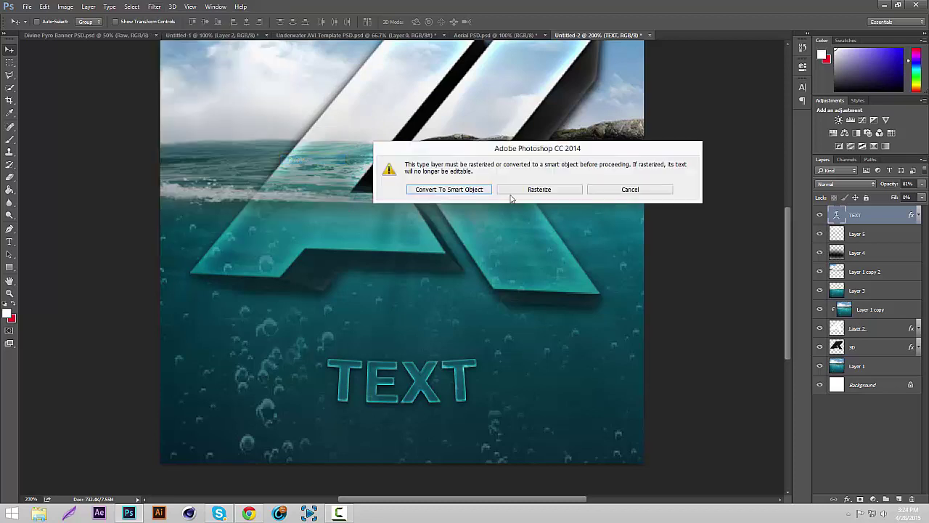
left_click(517, 192)
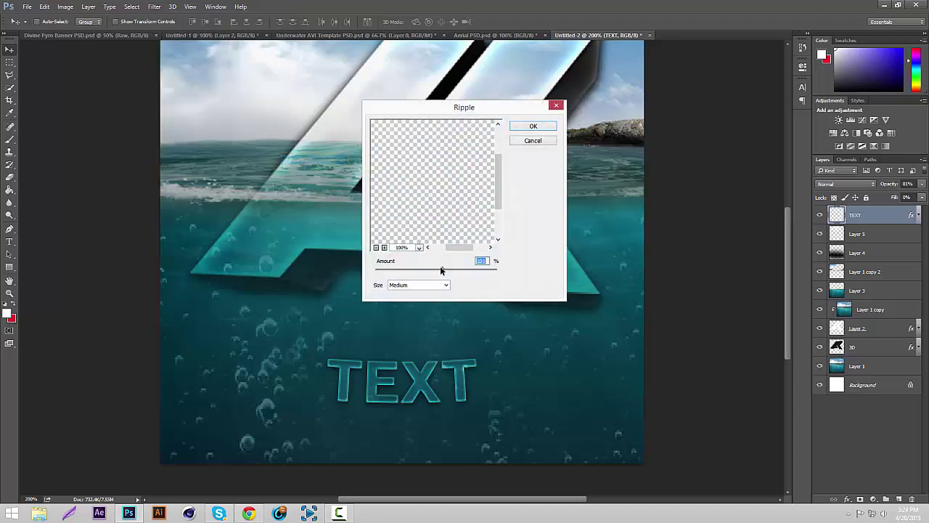
mouse_move(441, 269)
left_mouse_down()
mouse_move(431, 269)
mouse_move(439, 270)
left_mouse_up()
left_click(530, 127)
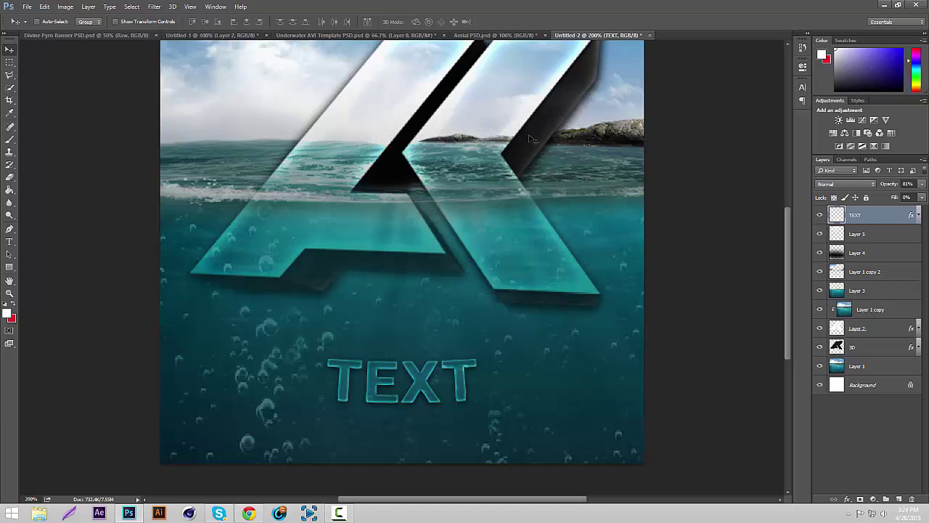
Rasterize the TEXT layer and distort it with a Medium-size Ripple filter to make the letter edges wavy.
left_click(155, 7)
mouse_move(232, 131)
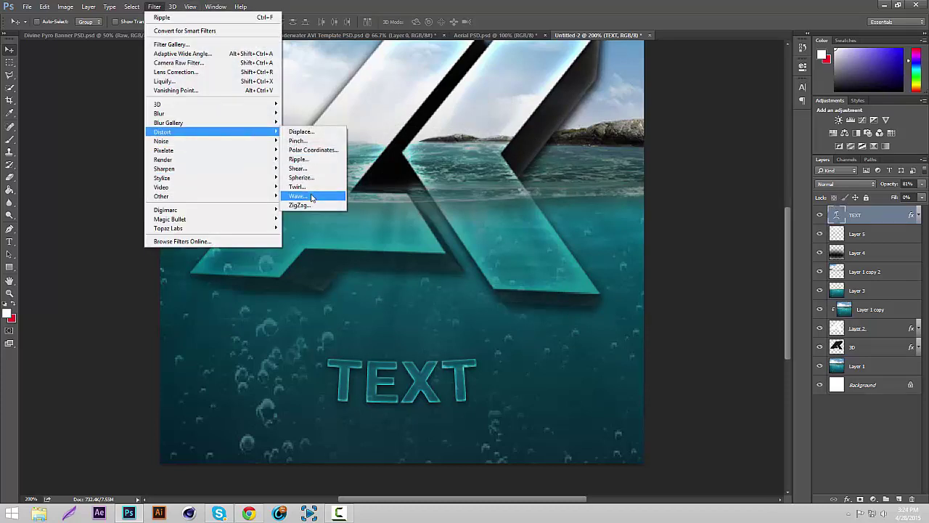
left_click(297, 159)
left_click(535, 191)
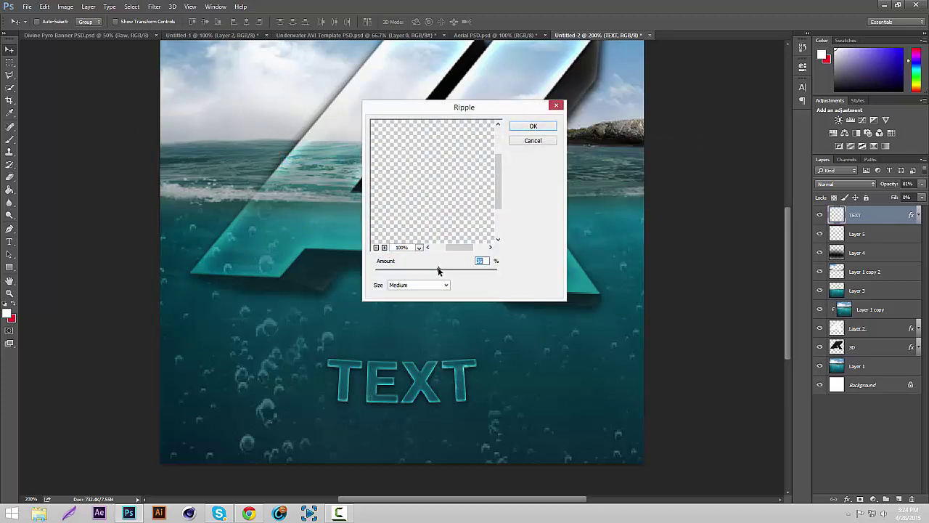
left_click(534, 129)
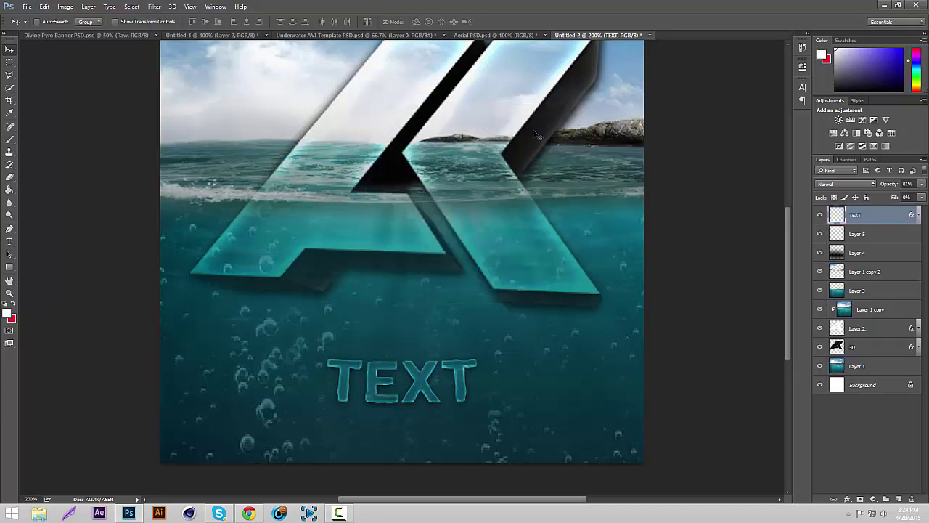
Scale the rippled text up to about 123% around its centre and set the TEXT layer's opacity to 100%.
key("ctrl+t")
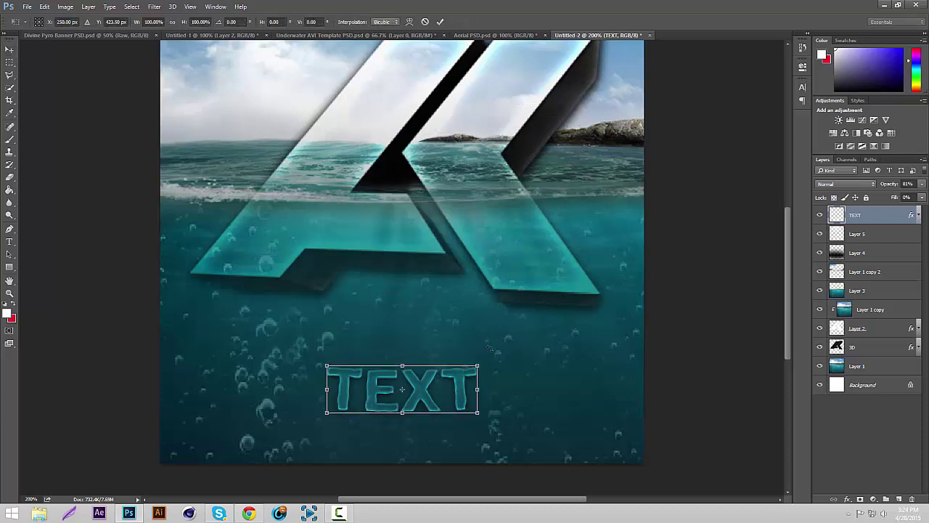
left_click_drag(479, 365, 496, 357)
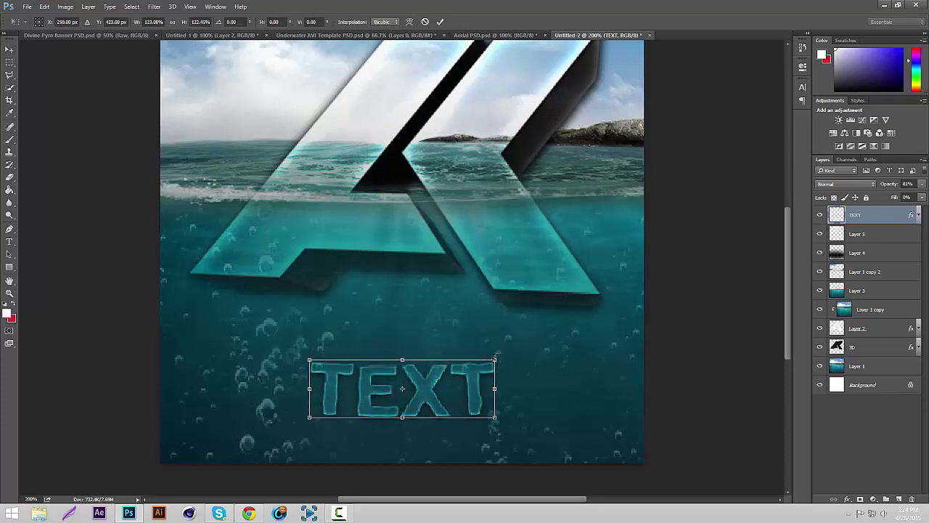
key("Return")
key("ctrl+minus")
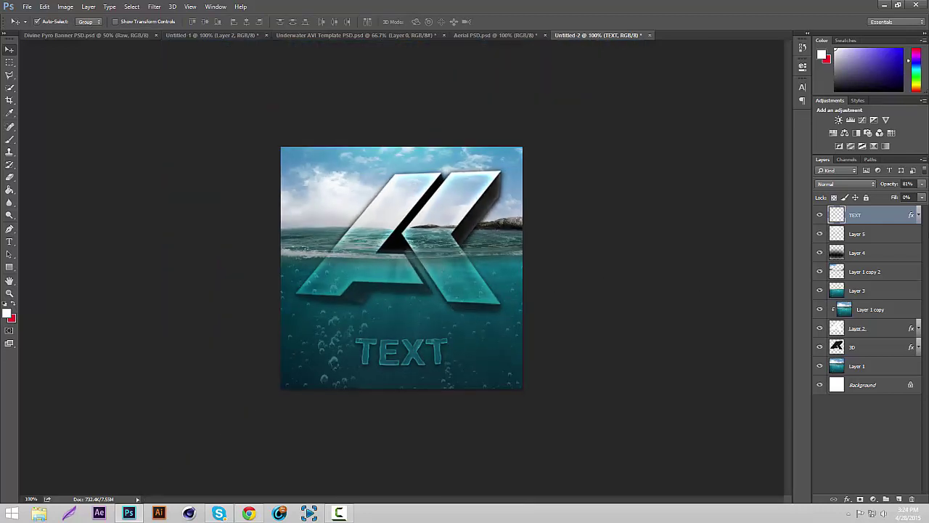
left_click(922, 185)
left_click_drag(922, 197, 928, 196)
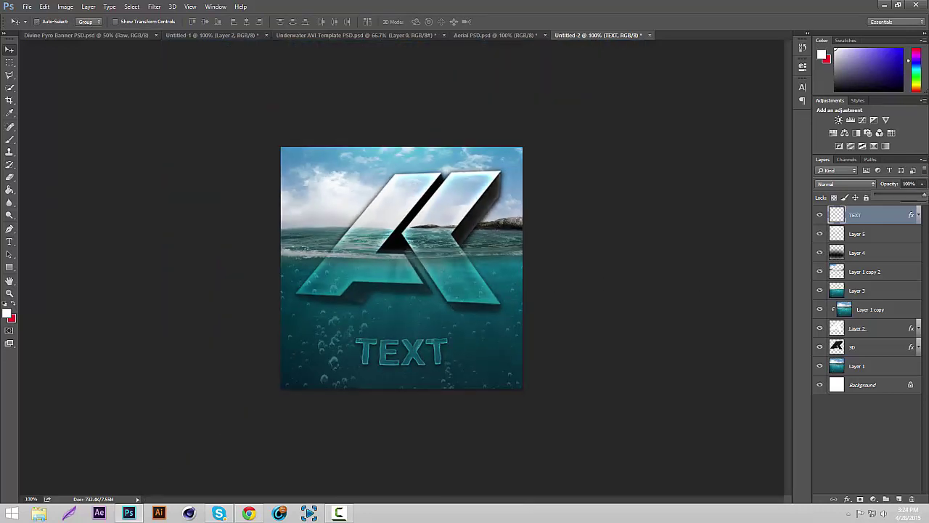
Increase the TEXT layer's Inner Glow size to 9 px and apply the layer style.
key("ctrl+plus")
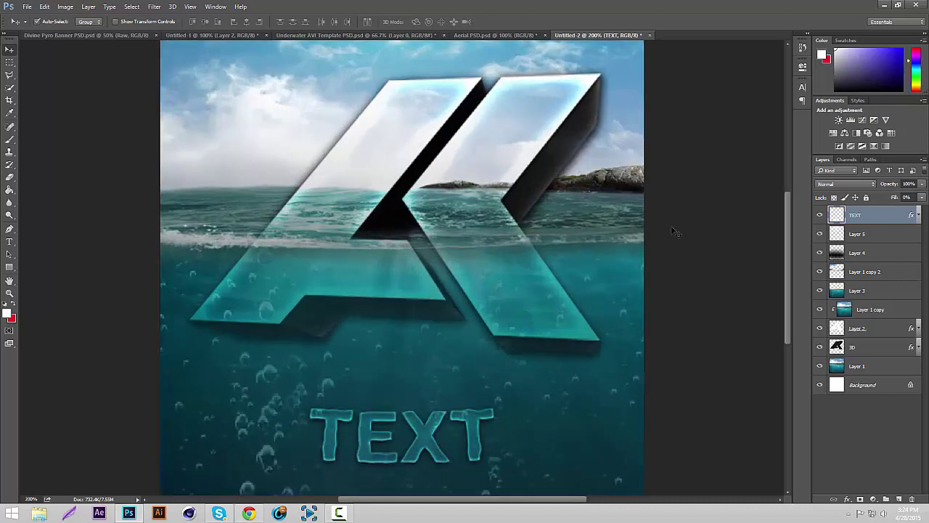
scroll(674, 232, "down", 2)
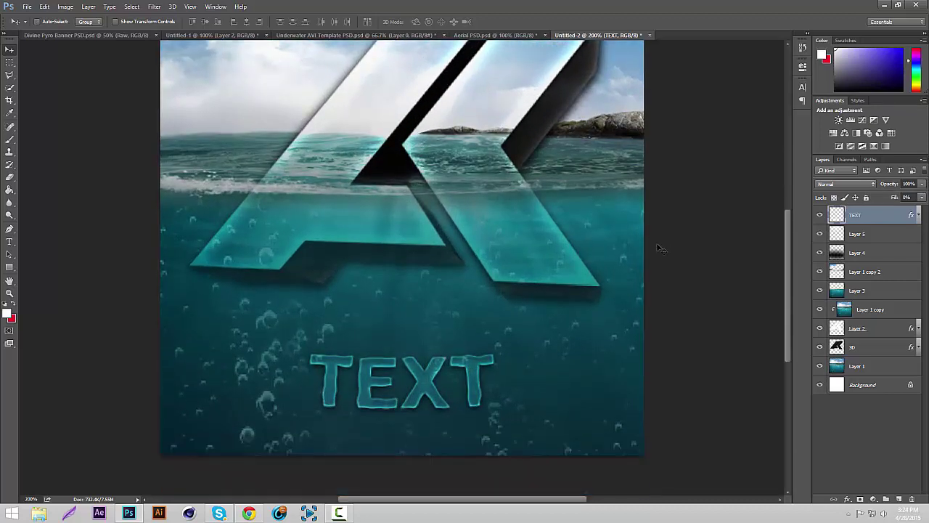
double_click(882, 216)
left_click(548, 188)
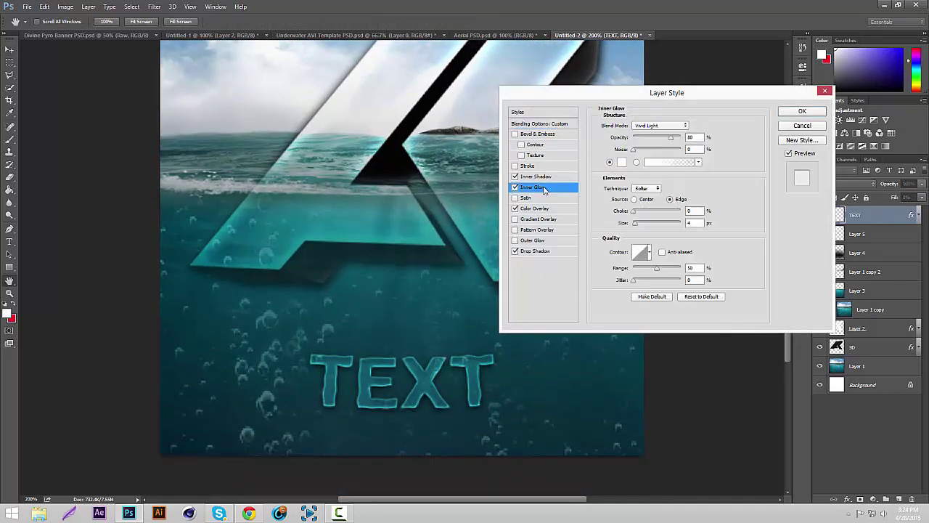
left_click_drag(645, 226, 638, 226)
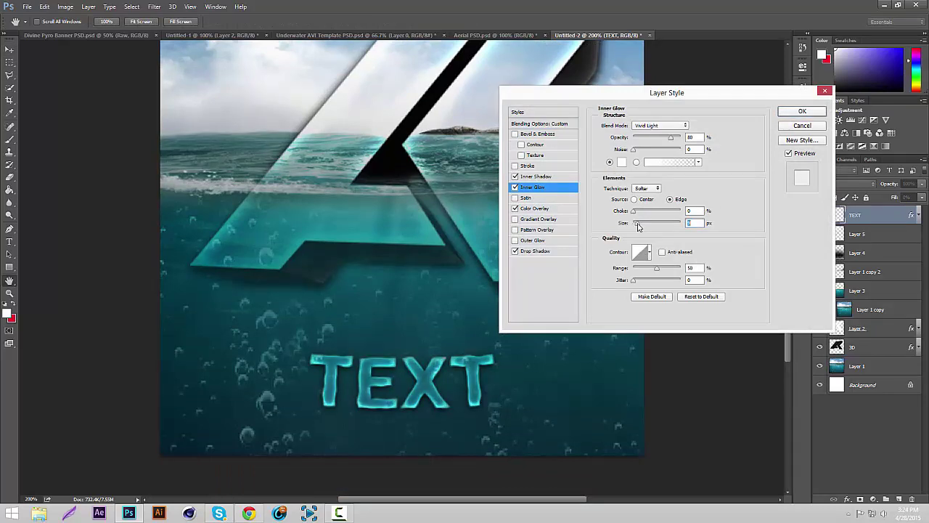
left_click(802, 111)
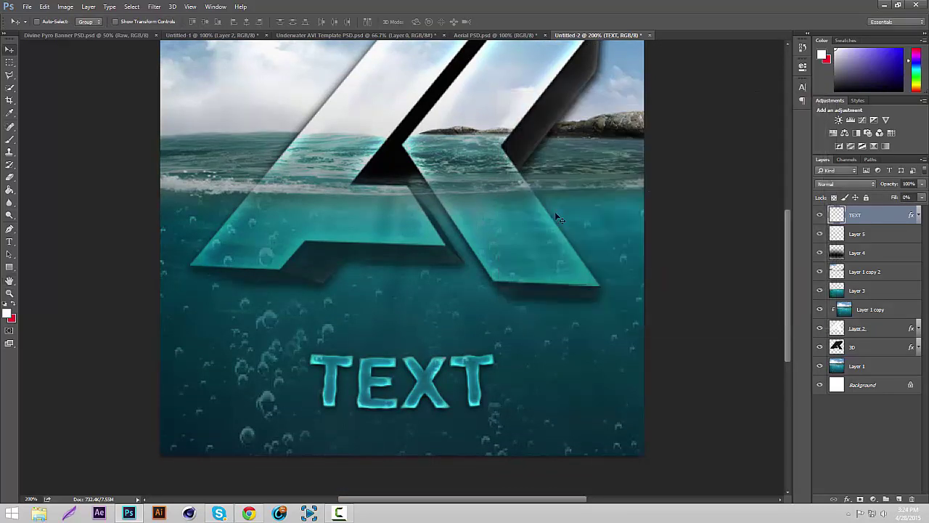
Add a new layer above TEXT and paint a soft black patch covering the whole word with a large brush.
key("ctrl+minus")
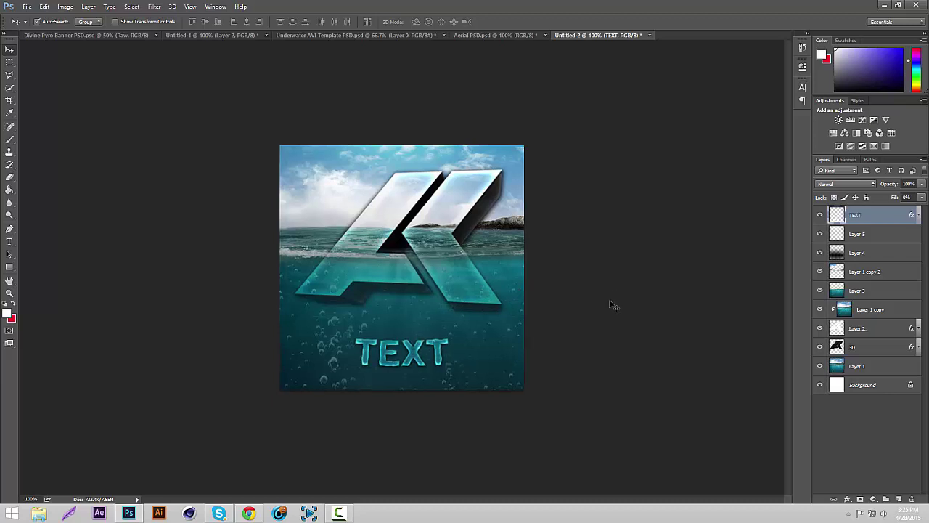
key("ctrl+plus")
scroll(594, 344, "down", 2)
left_click(898, 500)
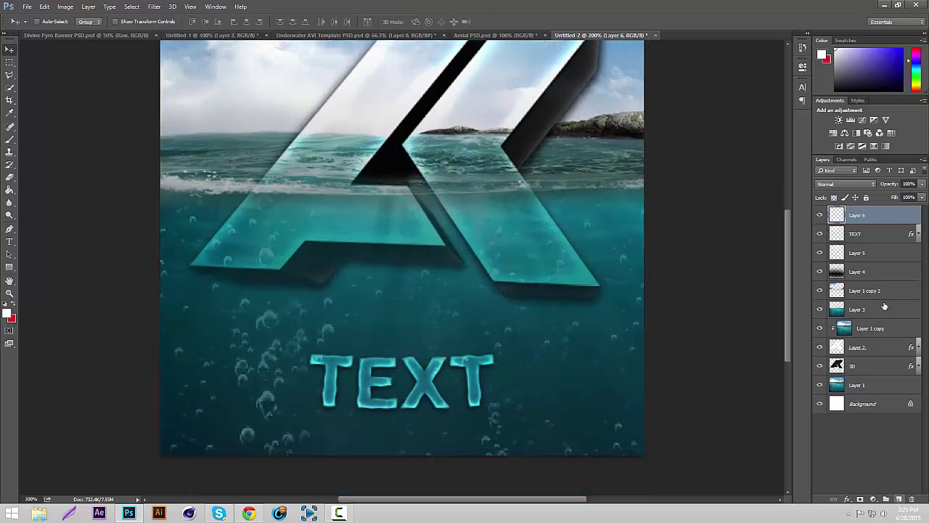
left_click(854, 78)
left_click(10, 138)
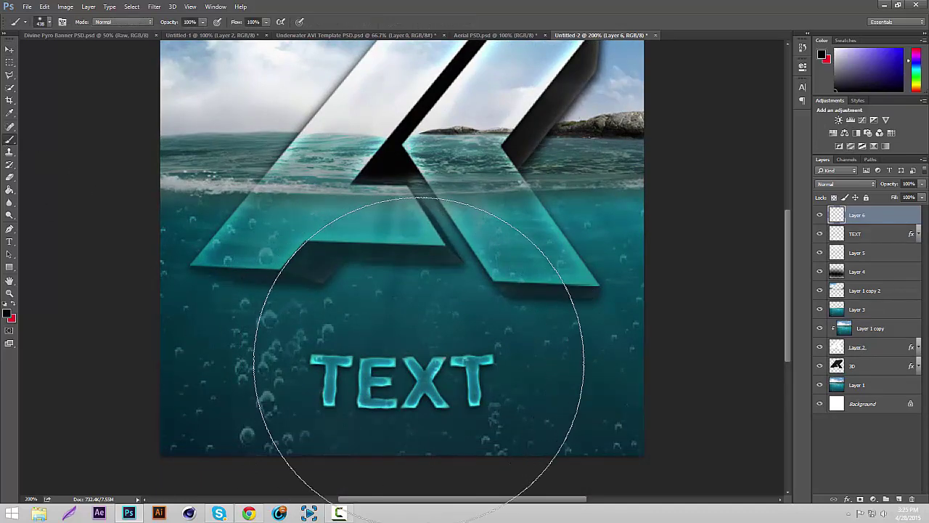
left_click_drag(418, 363, 321, 384)
left_click_drag(320, 310, 309, 312)
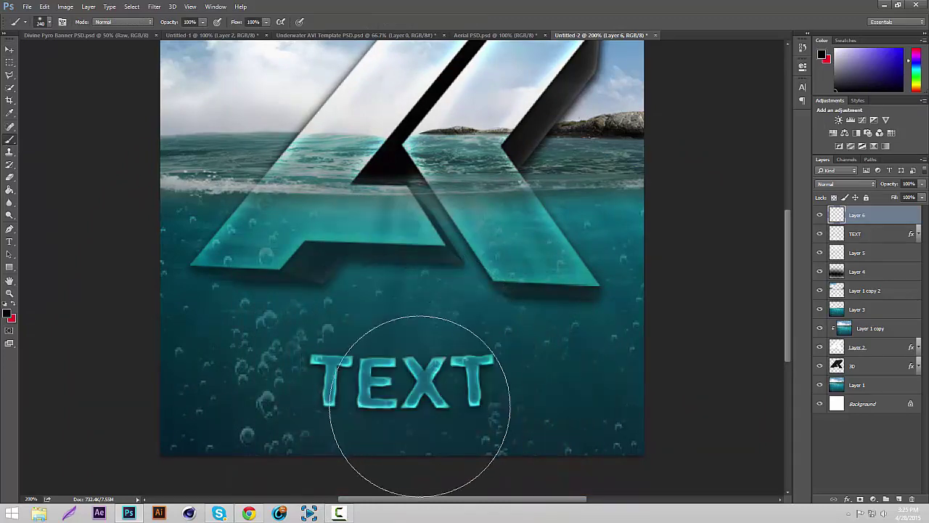
left_click_drag(394, 377, 409, 372)
left_click(397, 376)
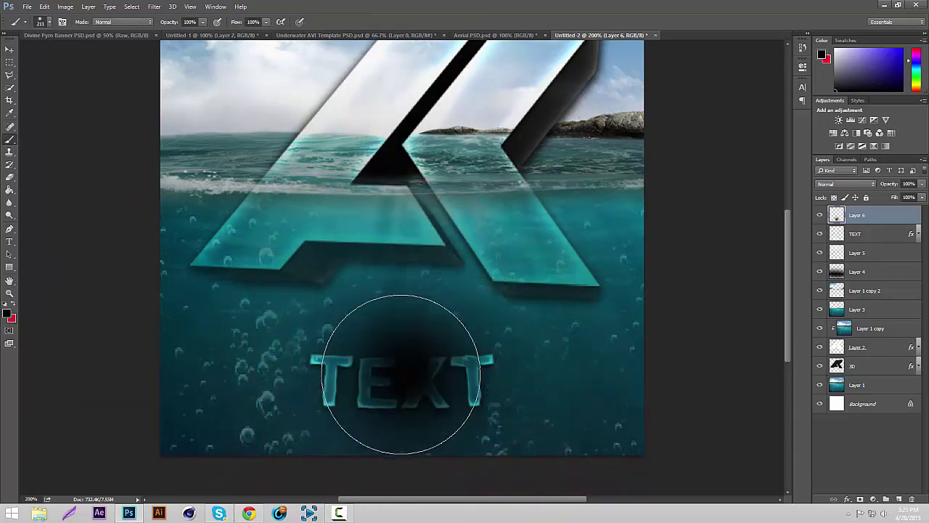
key("ctrl+z")
mouse_move(344, 376)
left_mouse_down()
mouse_move(307, 383)
mouse_move(482, 378)
mouse_move(442, 336)
left_mouse_up()
Lower the black patch layer's opacity to 26% and compare the text with and without it.
left_click(10, 50)
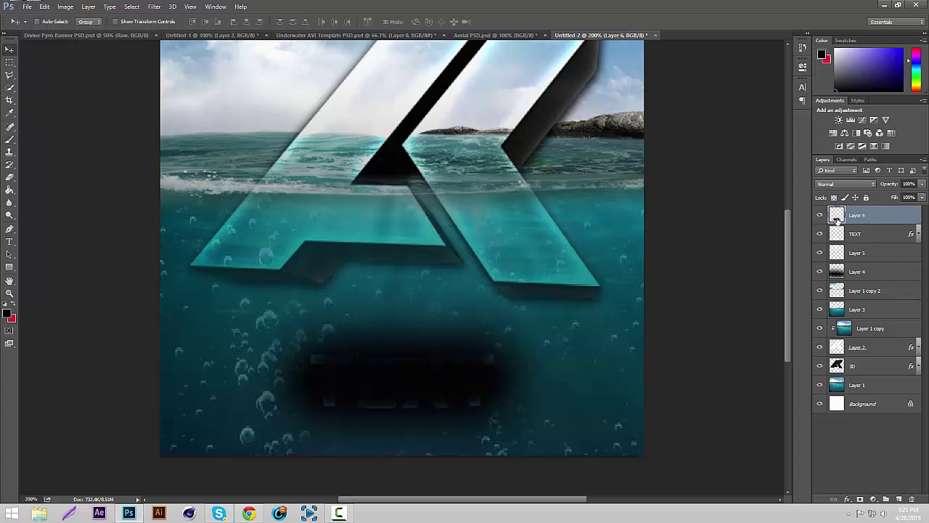
left_click(921, 183)
left_click_drag(920, 197, 890, 197)
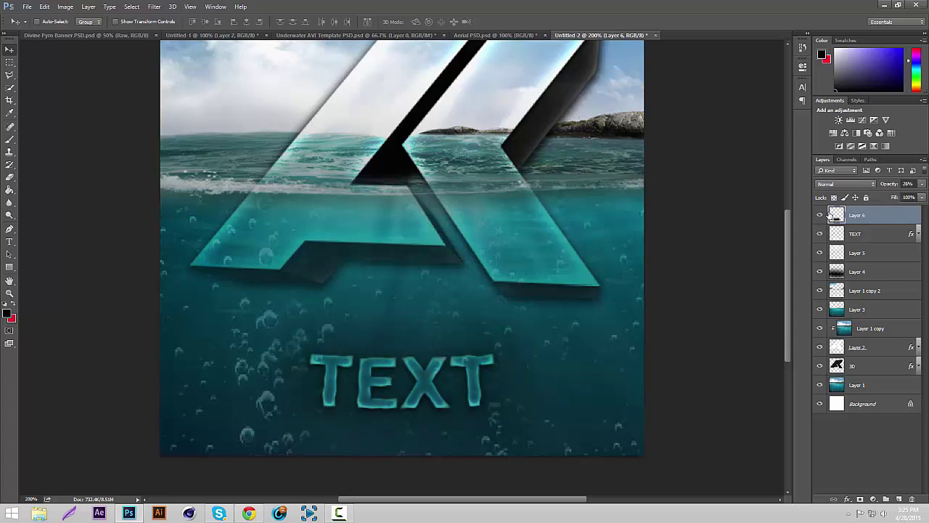
left_click(820, 214)
left_click(820, 215)
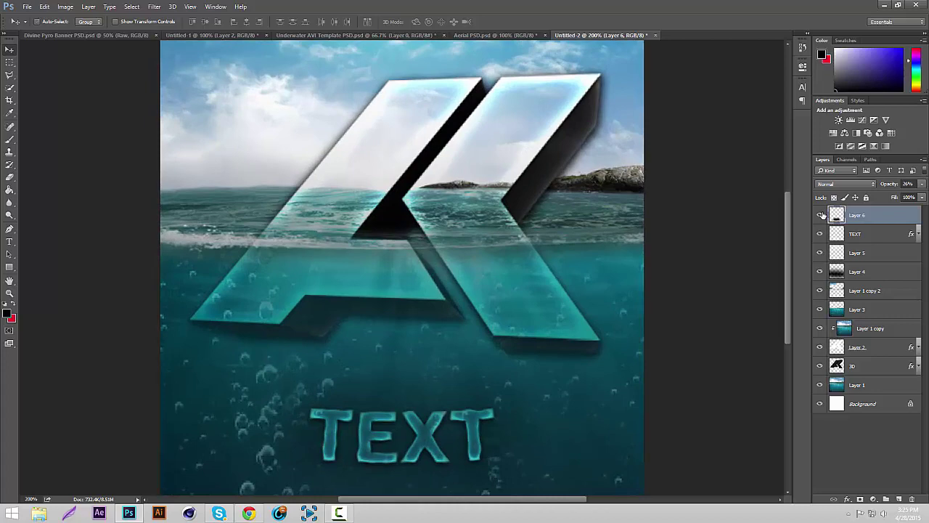
Duplicate every layer except the Background and merge the copies into a single layer at the top.
key("ctrl+minus")
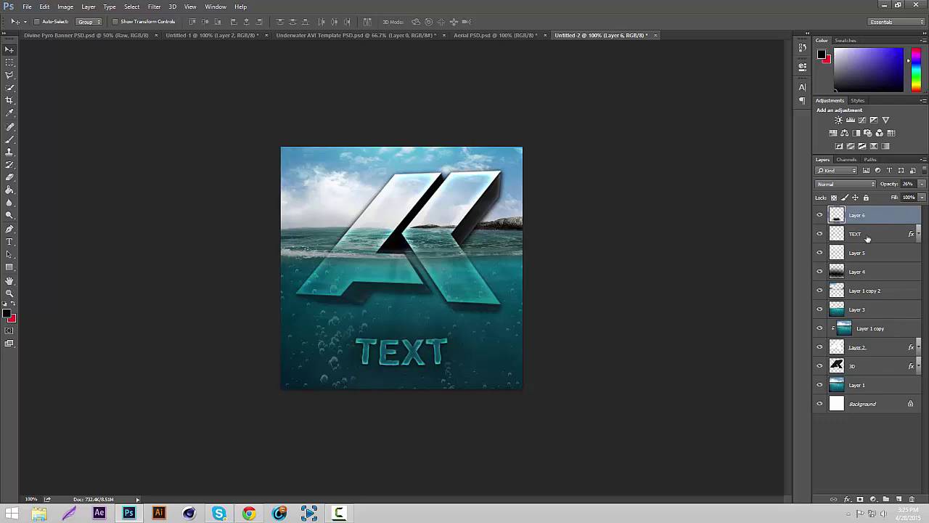
left_click(880, 385, "shift")
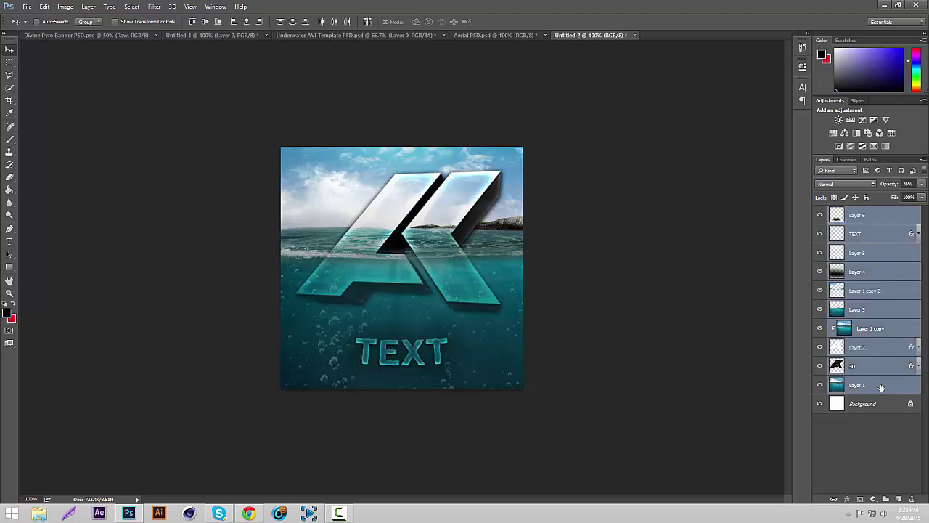
key("ctrl+j")
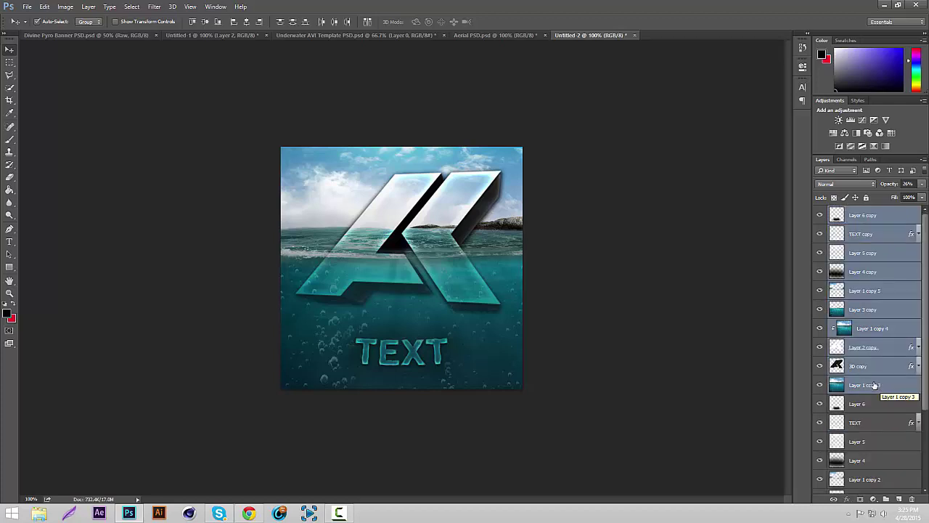
key("ctrl+e")
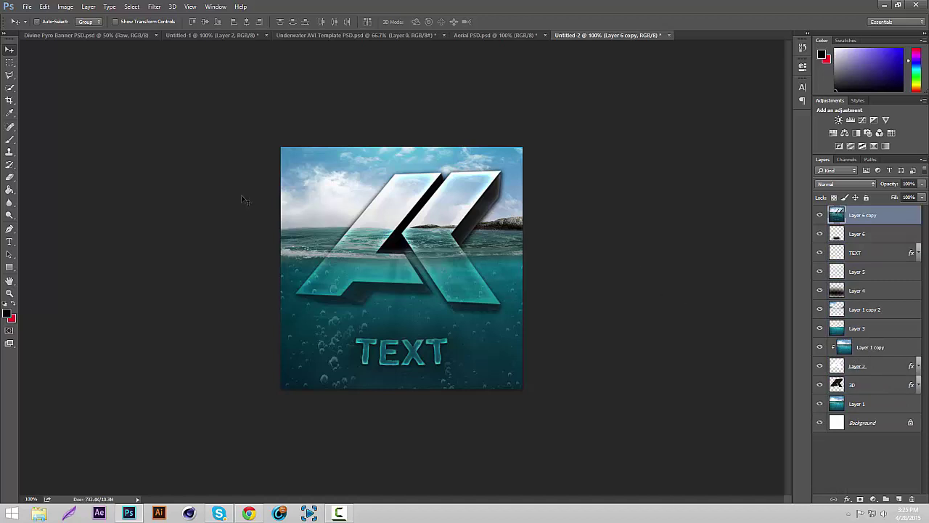
Select the entire canvas and cut the merged image onto a new layer with Layer Via Cut.
left_click(9, 64)
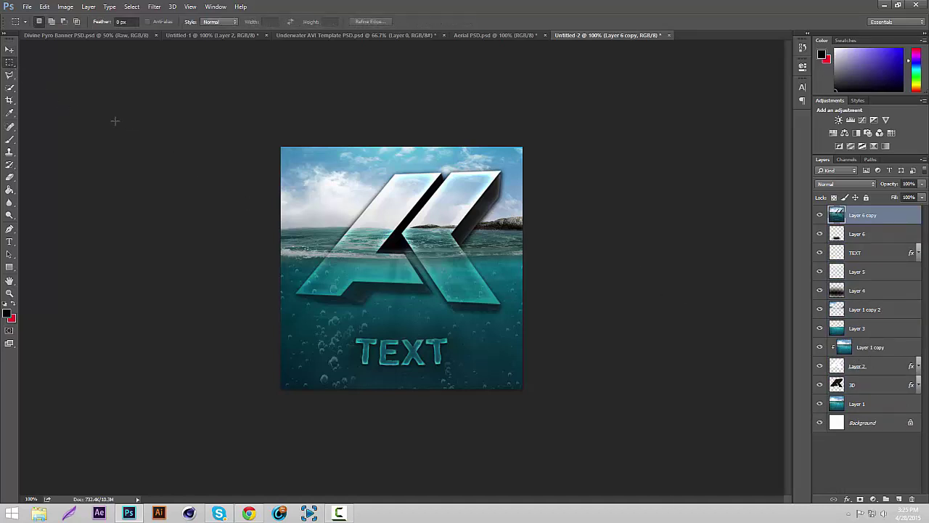
key("ctrl+a")
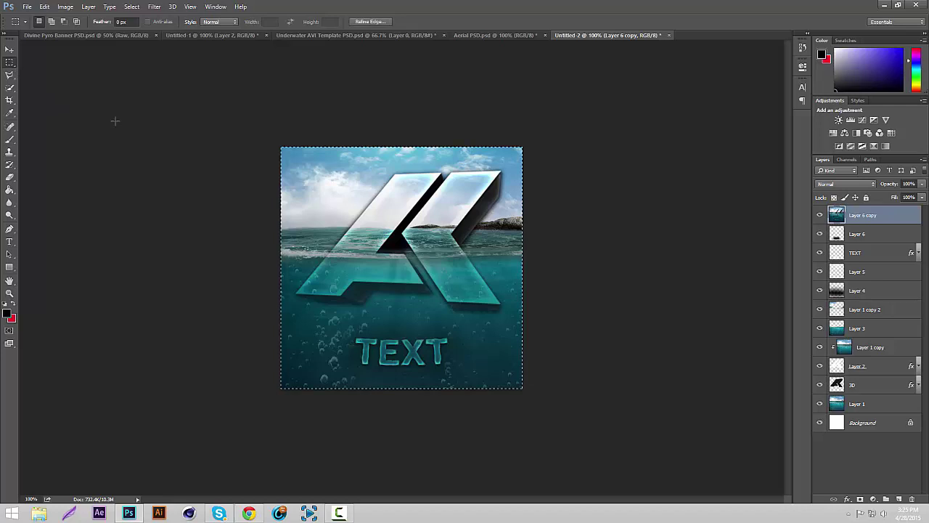
right_click(346, 191)
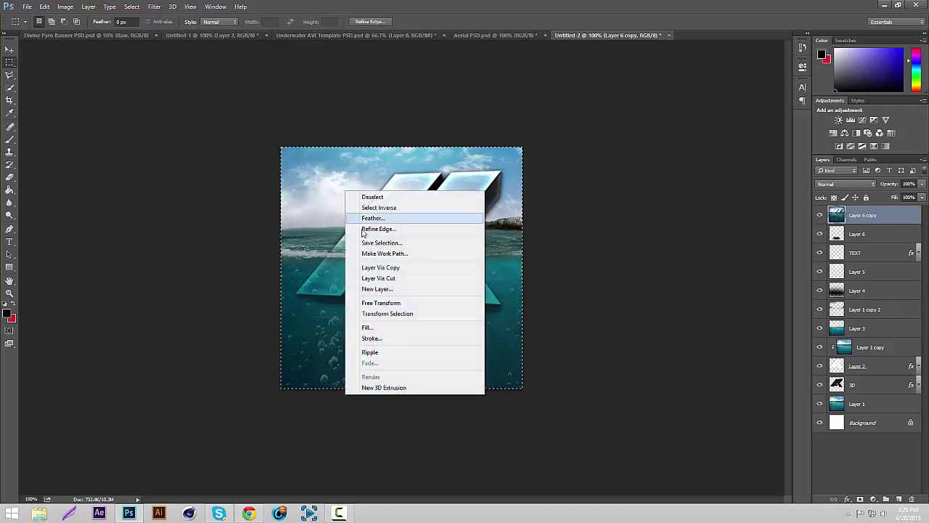
left_click(384, 280)
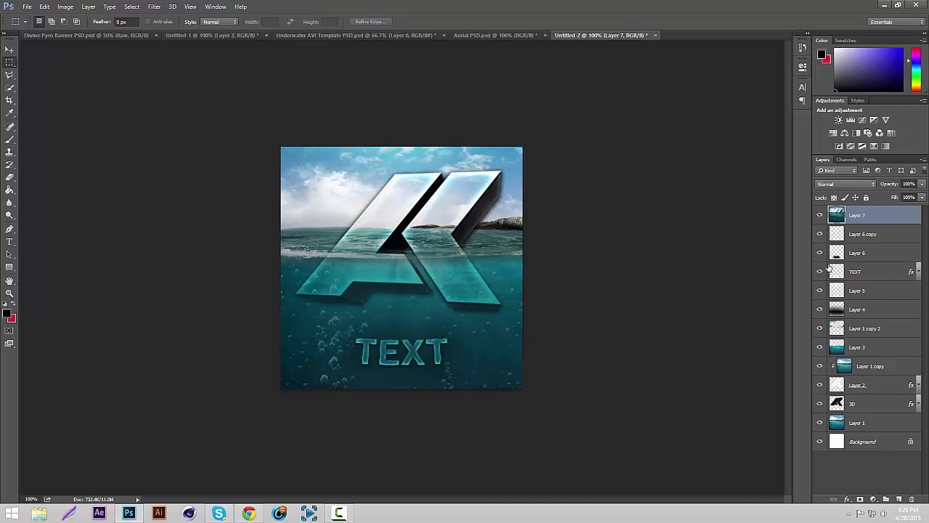
Merge Layer 6 copy down into Layer 6 and make the merged avatar image, Layer 7, the active layer.
left_click(861, 233)
key("ctrl+e")
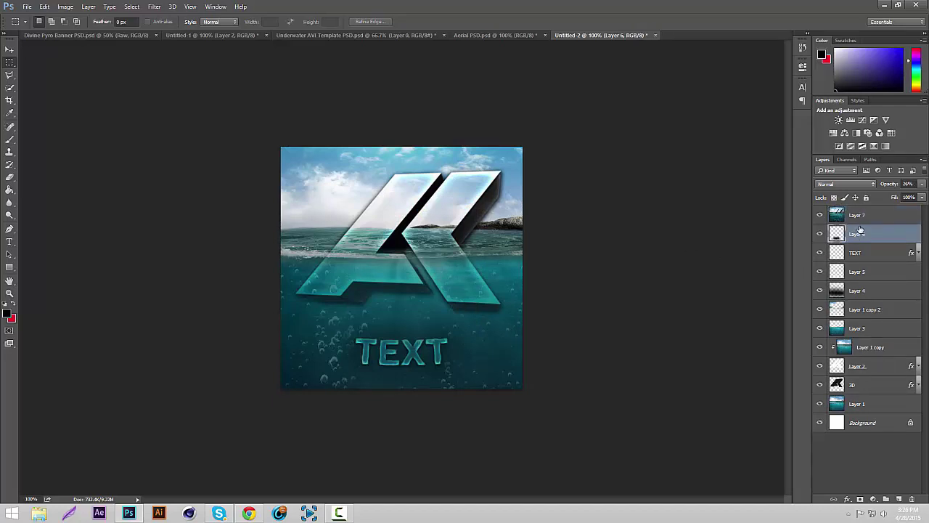
left_click(860, 218)
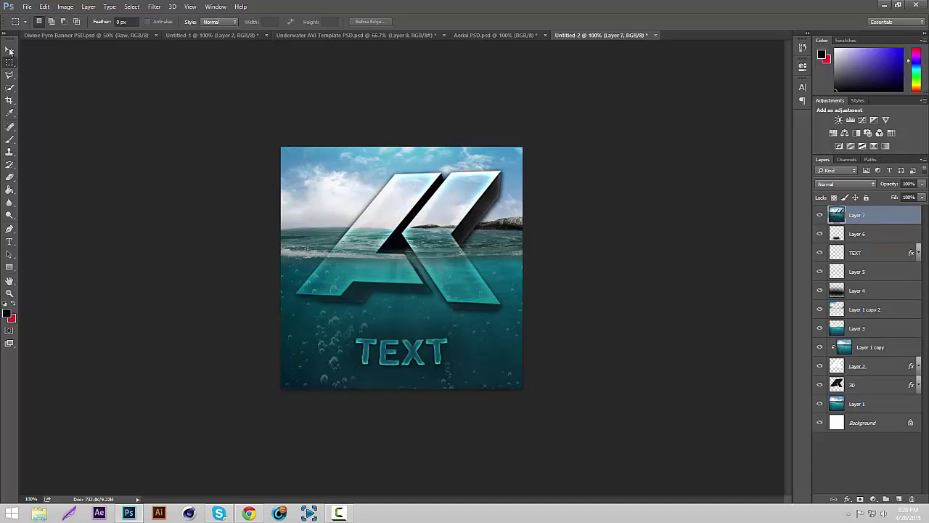
left_click(10, 51)
mouse_move(449, 180)
left_mouse_down()
mouse_move(432, 179)
mouse_move(469, 203)
mouse_move(454, 184)
mouse_move(457, 195)
mouse_move(465, 183)
mouse_move(447, 180)
left_mouse_up()
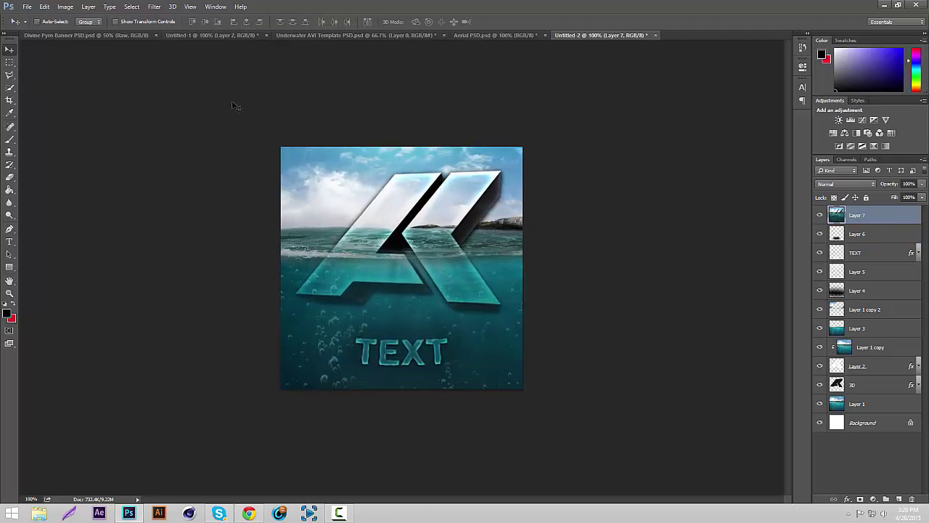
Open Layer 7 in Magic Bullet PhotoLooks and remove every tool left in the look's tool chain.
left_click(154, 8)
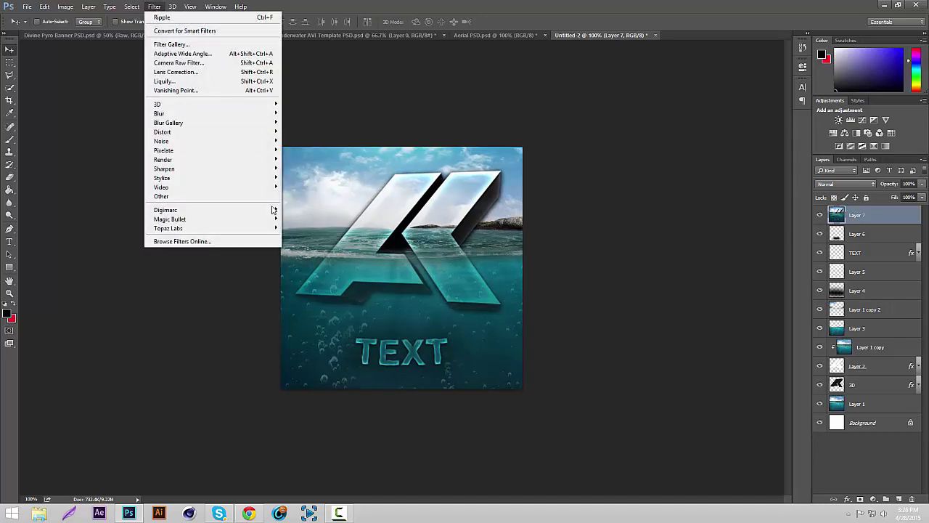
left_click(290, 220)
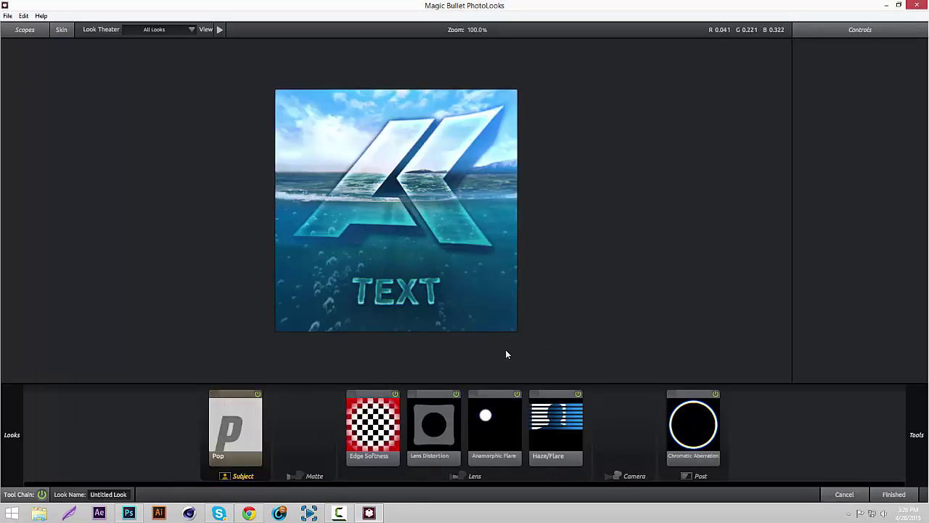
left_click(220, 435)
key("Delete")
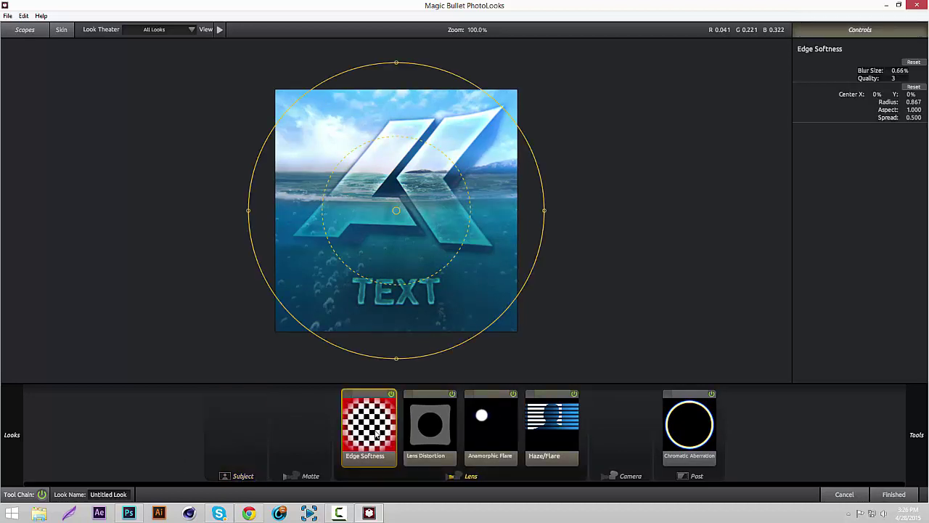
key("Delete")
key("Delete")
key("Delete")
key("Delete")
key("Delete")
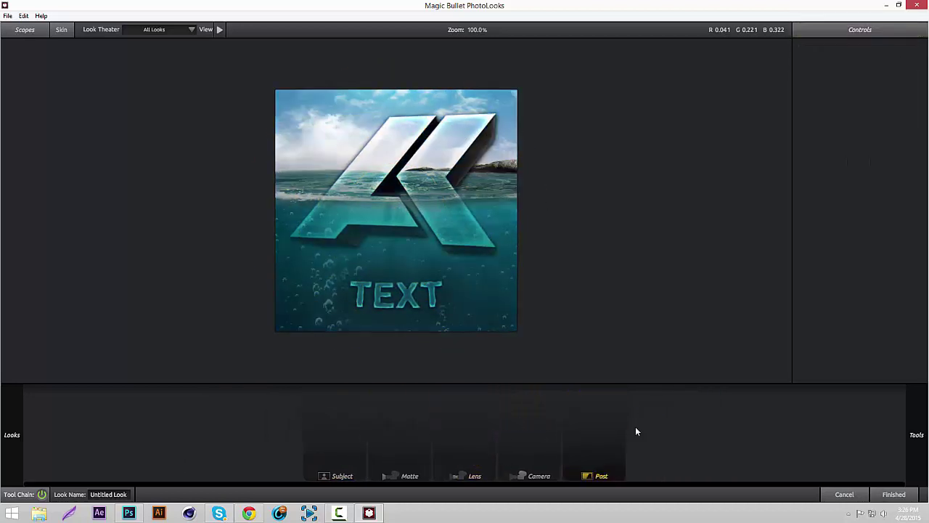
Add the Pop tool to the Subject stage and set its Pop amount to +40%.
mouse_move(919, 412)
left_click(714, 375)
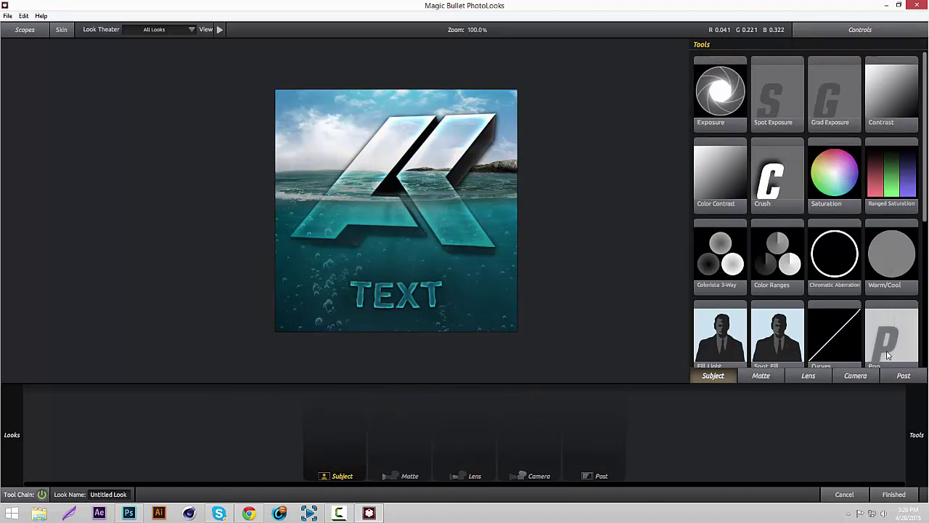
left_click_drag(887, 353, 311, 433)
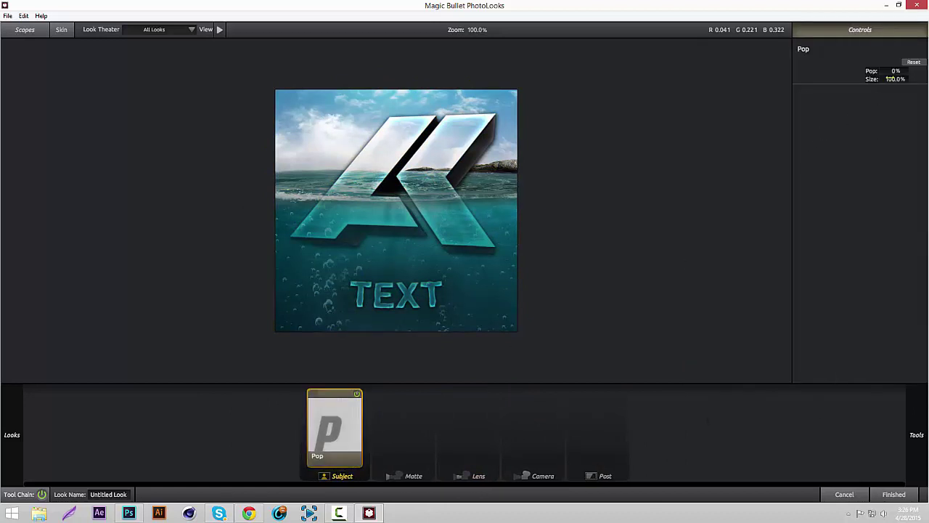
left_click_drag(894, 71, 489, 340)
left_click_drag(895, 71, 867, 70)
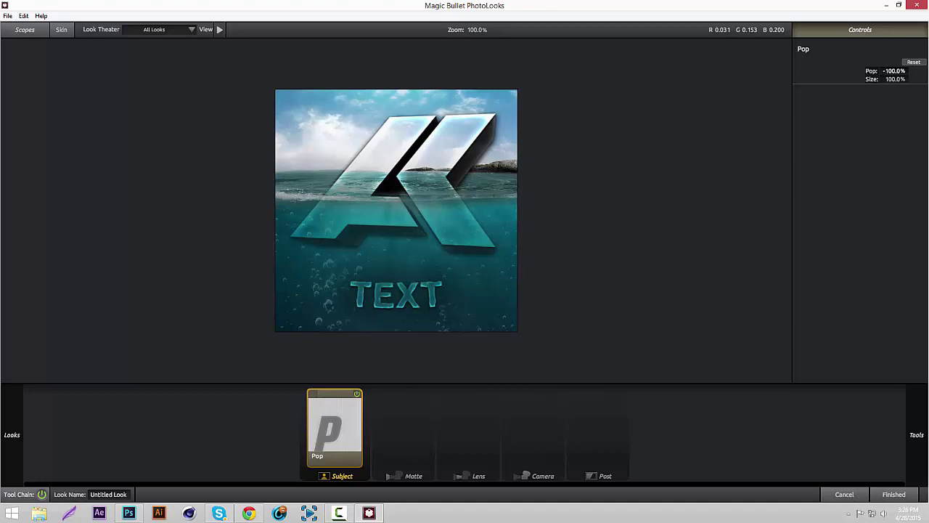
left_click_drag(877, 71, 900, 70)
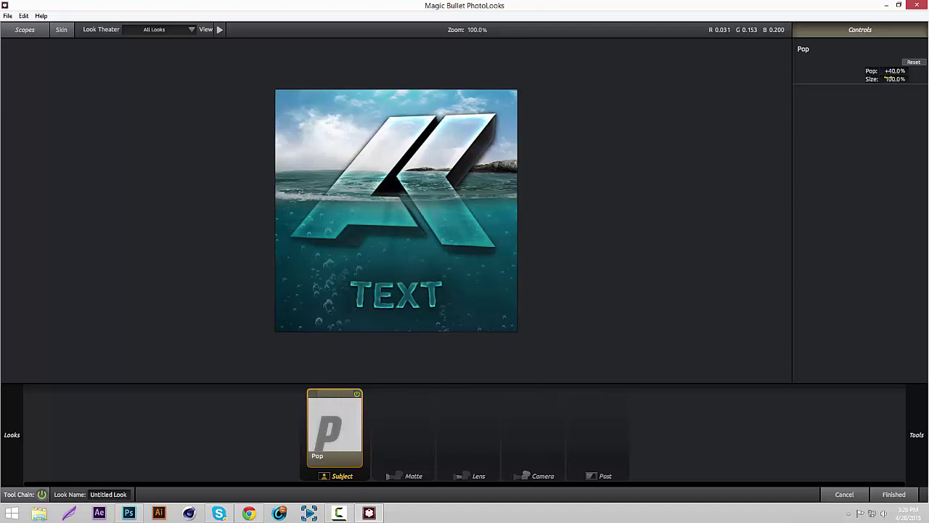
Add the Diffusion tool to the Matte stage and reduce its size to 18.88%.
mouse_move(923, 430)
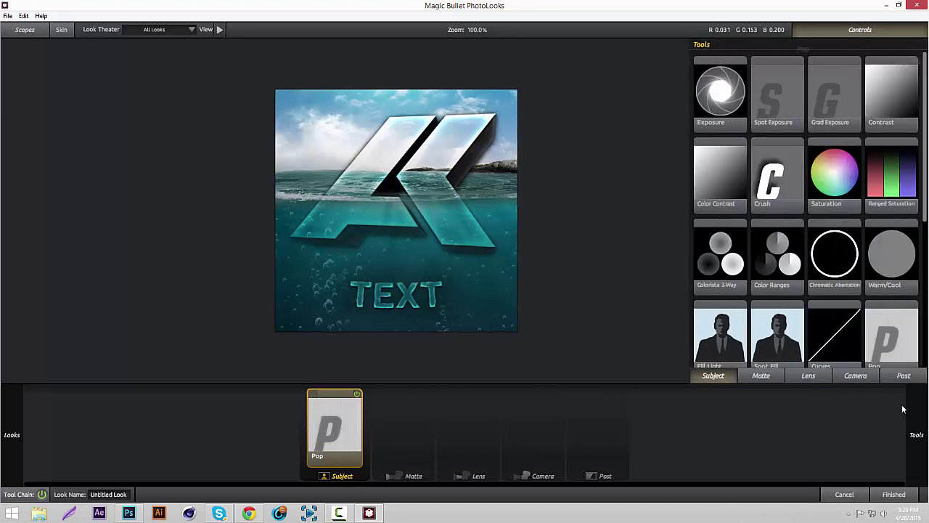
left_click(760, 375)
left_click_drag(891, 94, 450, 384)
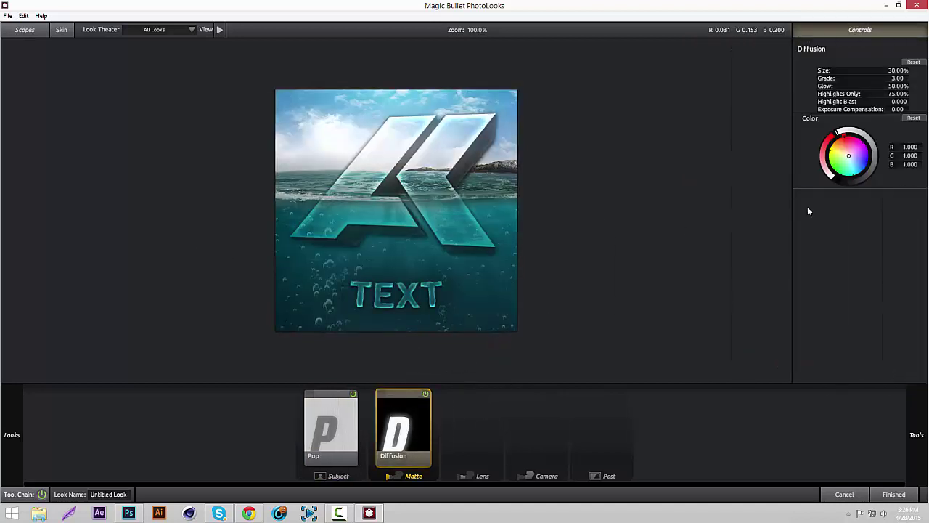
mouse_move(905, 70)
left_mouse_down()
mouse_move(892, 71)
mouse_move(901, 70)
left_mouse_up()
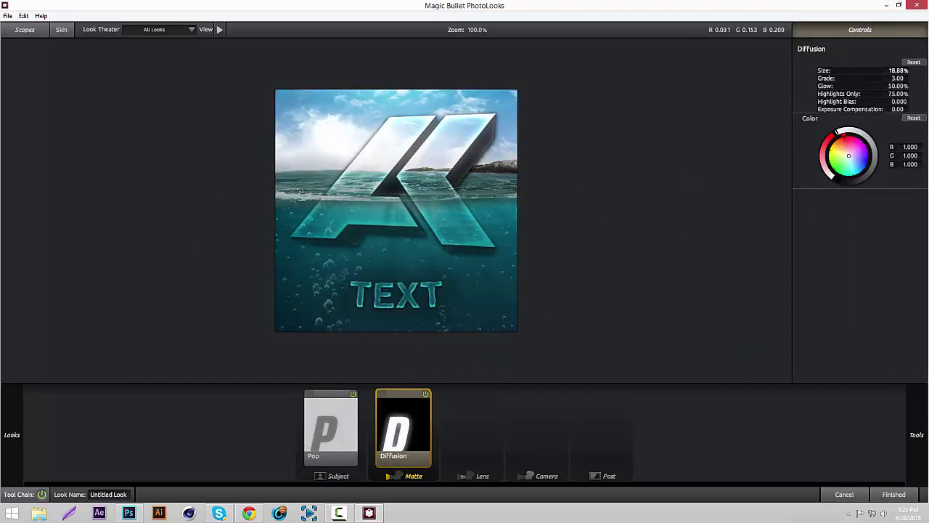
Add a Haze/Flare tool to the Lens stage with Spillage, Softness and Reach at 100% and Matte Box Size and Shade at 0%.
mouse_move(888, 398)
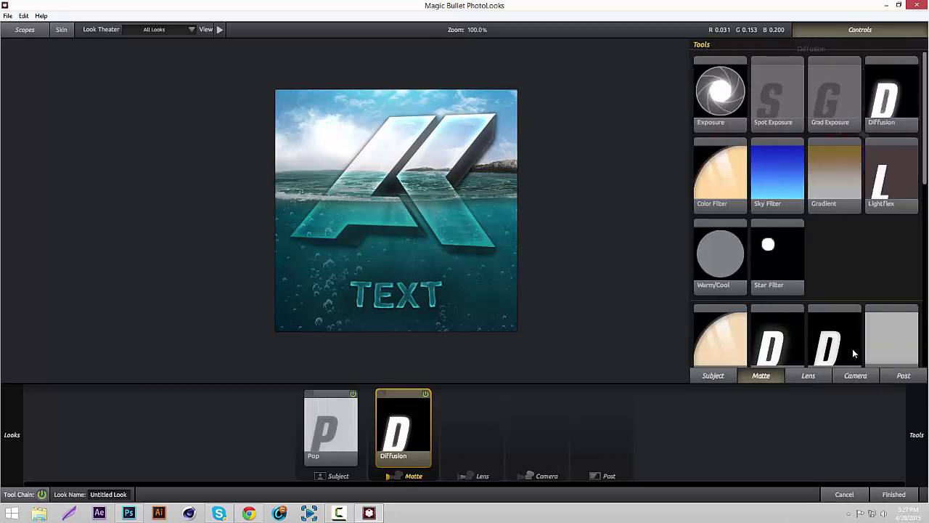
left_click(813, 375)
scroll(925, 214, "down", 2)
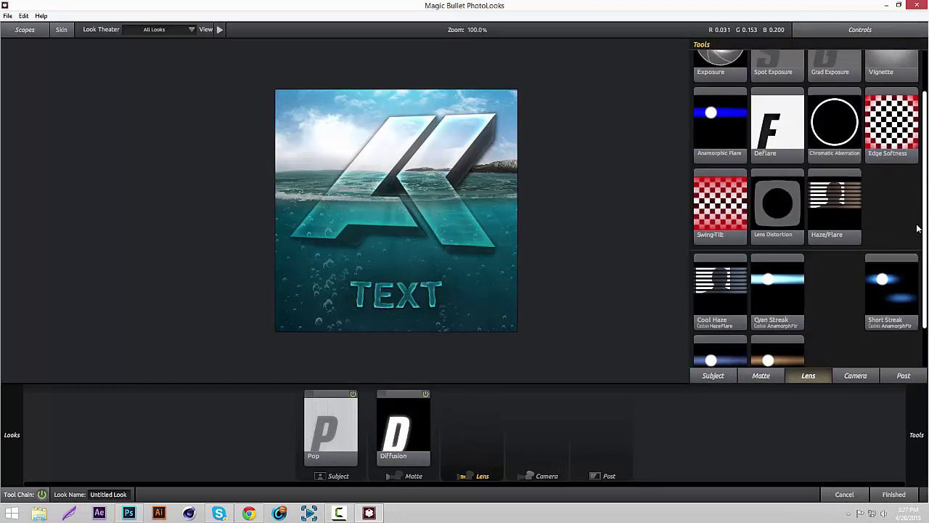
scroll(925, 215, "up", 2)
left_click_drag(834, 239, 457, 428)
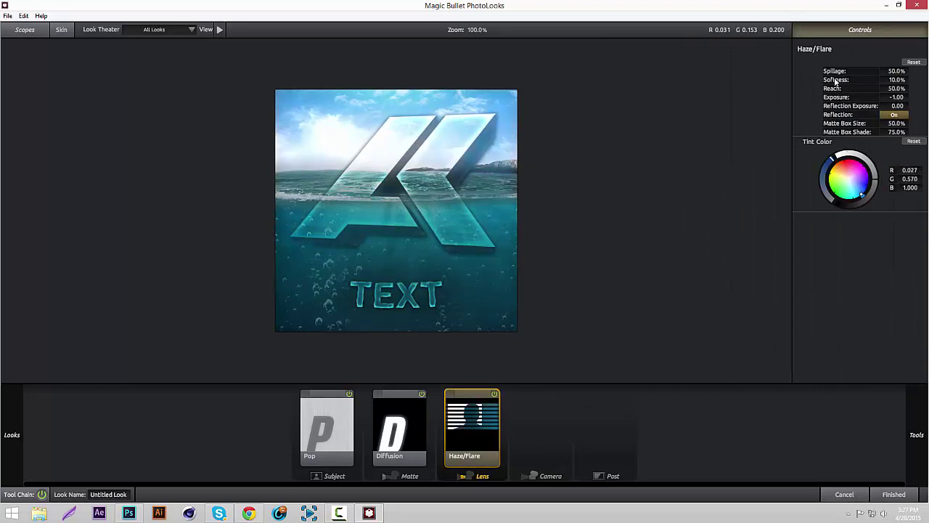
left_click_drag(894, 71, 921, 89)
left_click_drag(897, 123, 806, 106)
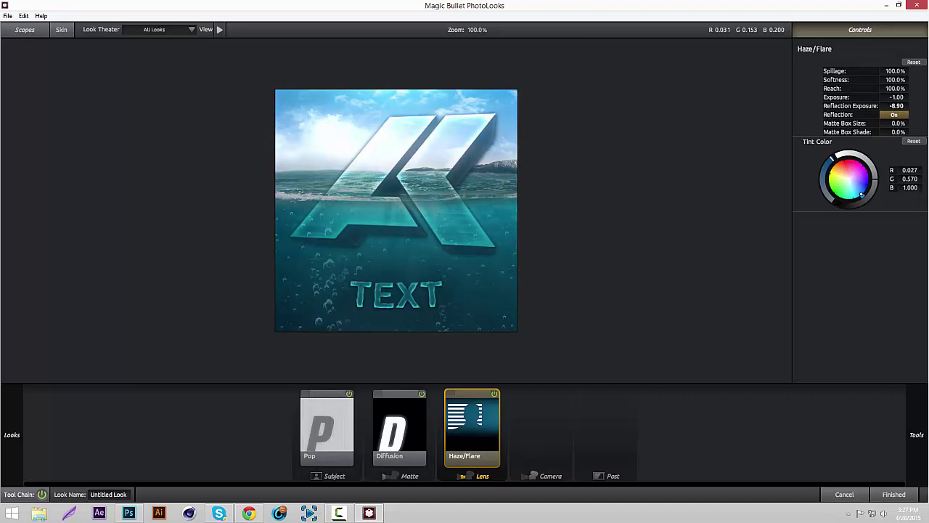
Set the Haze/Flare's Reflection Exposure to -4.60 and compare the image with and without the effect.
left_click_drag(897, 106, 868, 106)
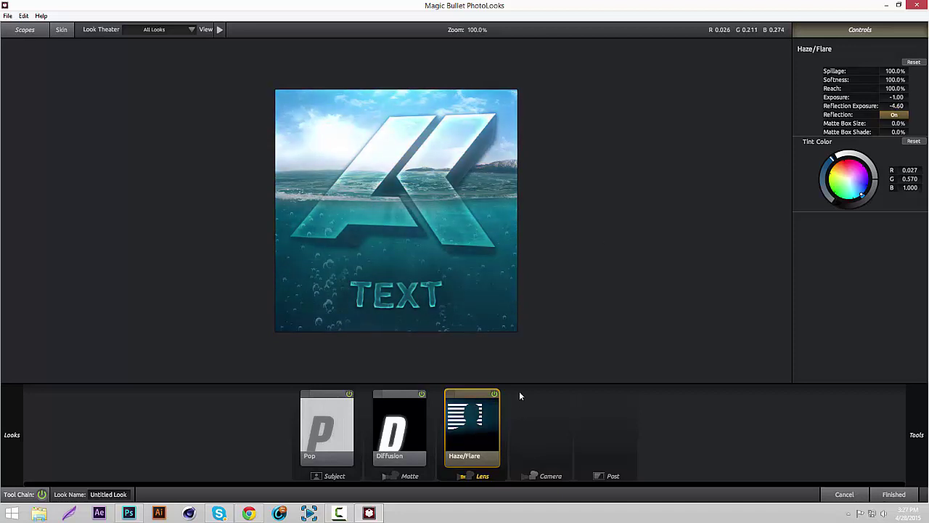
left_click(493, 393)
left_click(494, 393)
Try an Anamorphic Flare on the Lens stage with an adjusted size, and remove it again.
mouse_move(914, 421)
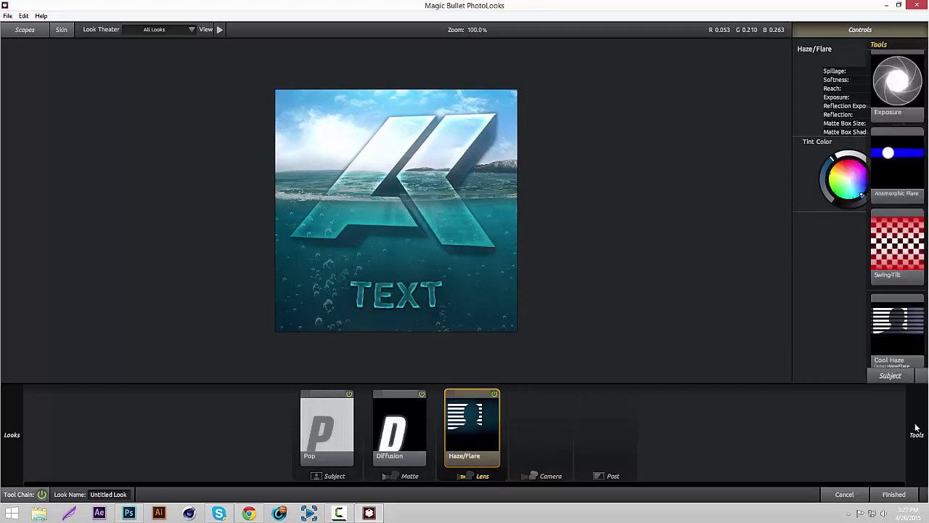
scroll(925, 279, "down", 1)
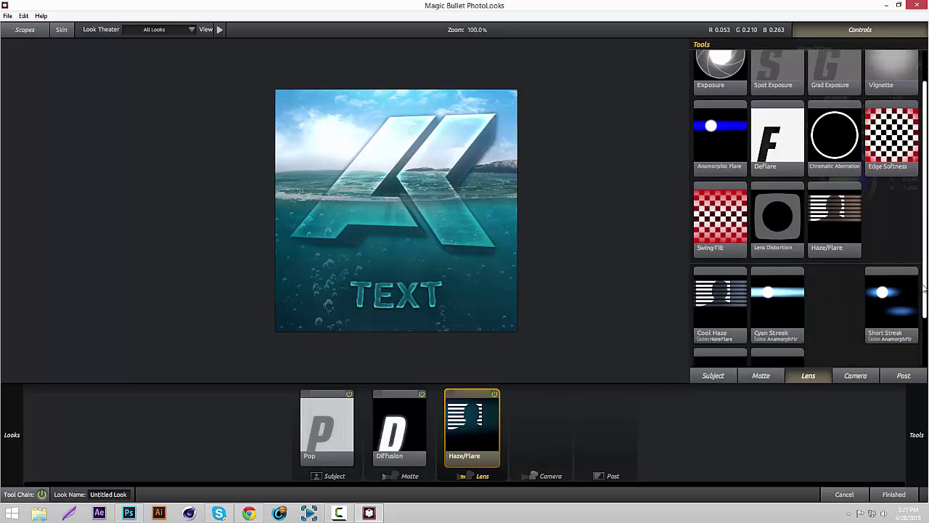
scroll(925, 279, "up", 2)
left_click_drag(719, 163, 537, 428)
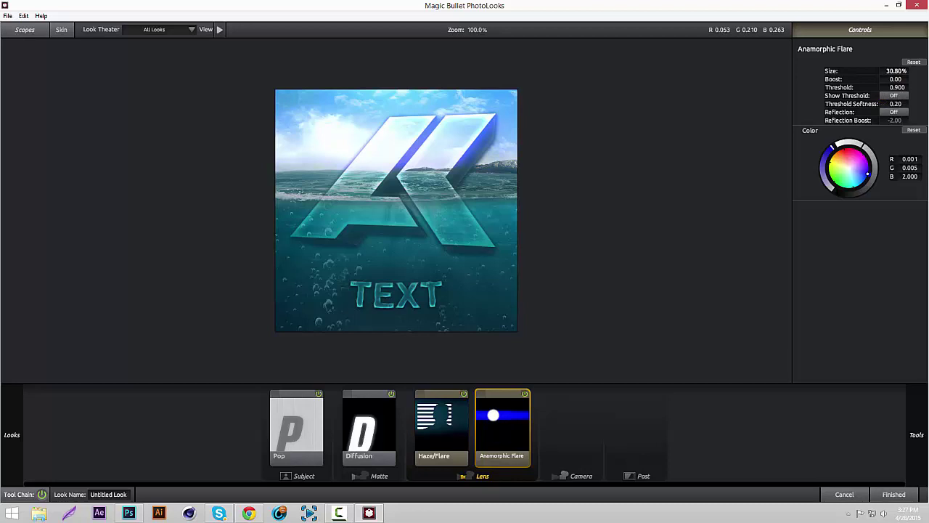
left_click_drag(896, 71, 886, 71)
key("Delete")
Add Lens Distortion to the Lens stage with Flatten at 0% and Distortion at -35%.
left_click(909, 428)
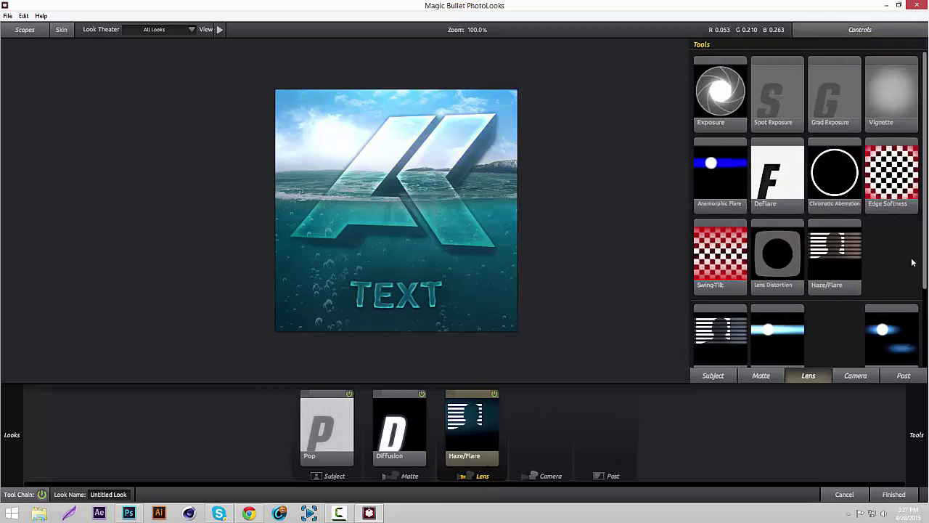
left_click_drag(773, 262, 508, 431)
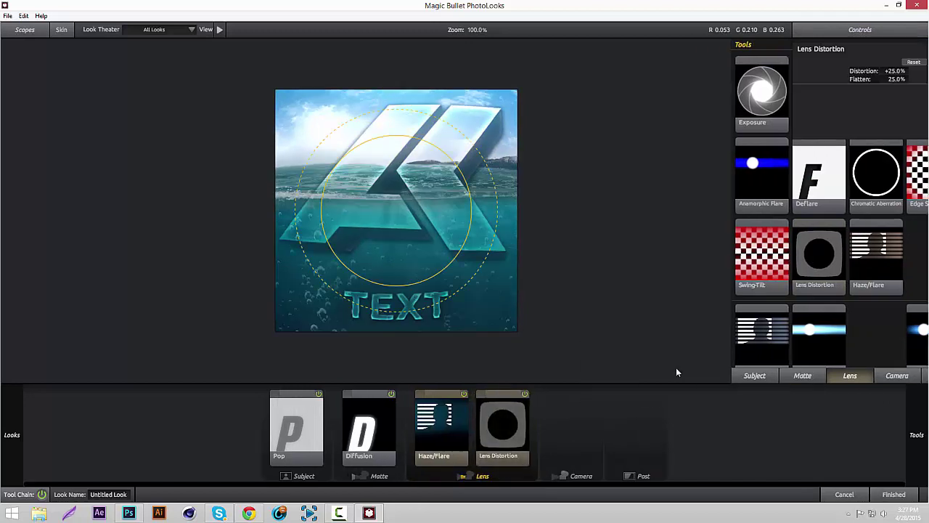
left_click_drag(899, 79, 878, 78)
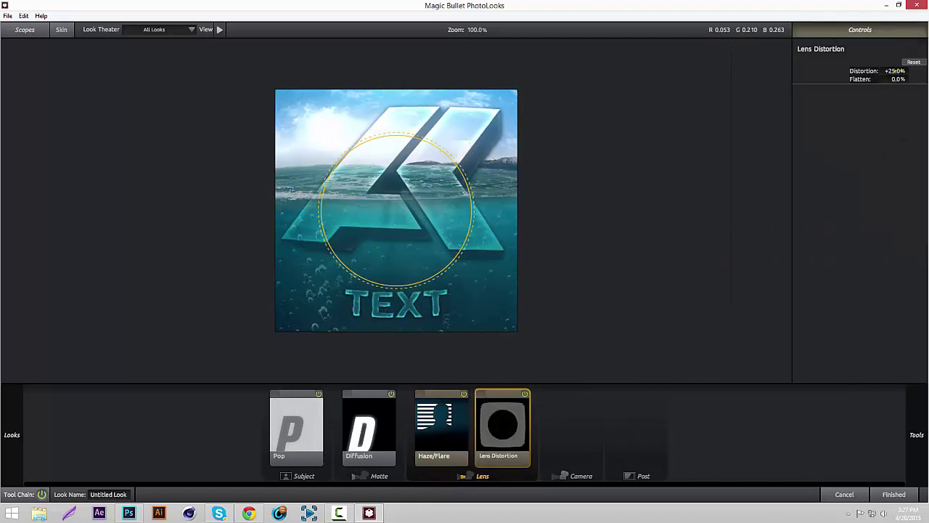
left_click_drag(893, 70, 844, 70)
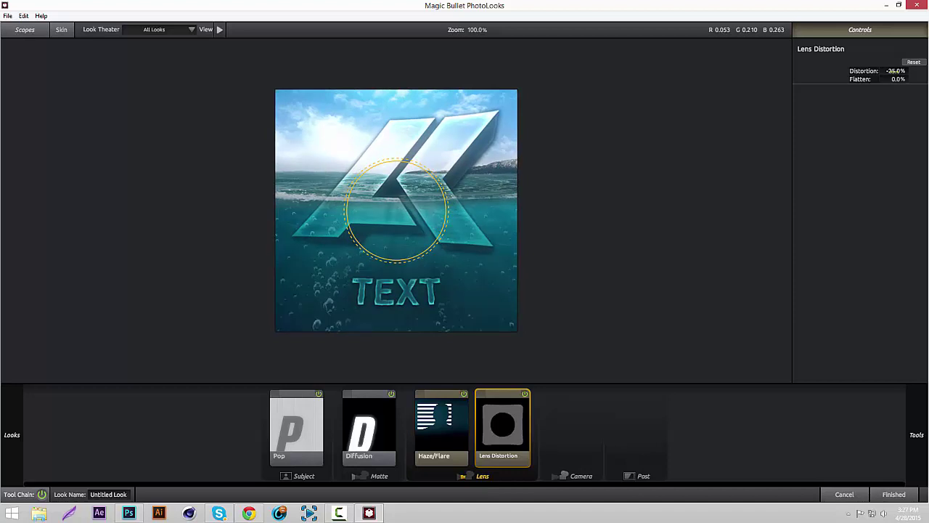
Add Chromatic Aberration to the Lens stage, set Red/Cyan to +1.770 and adjust Blue/Yellow to produce coloured fringes.
mouse_move(926, 412)
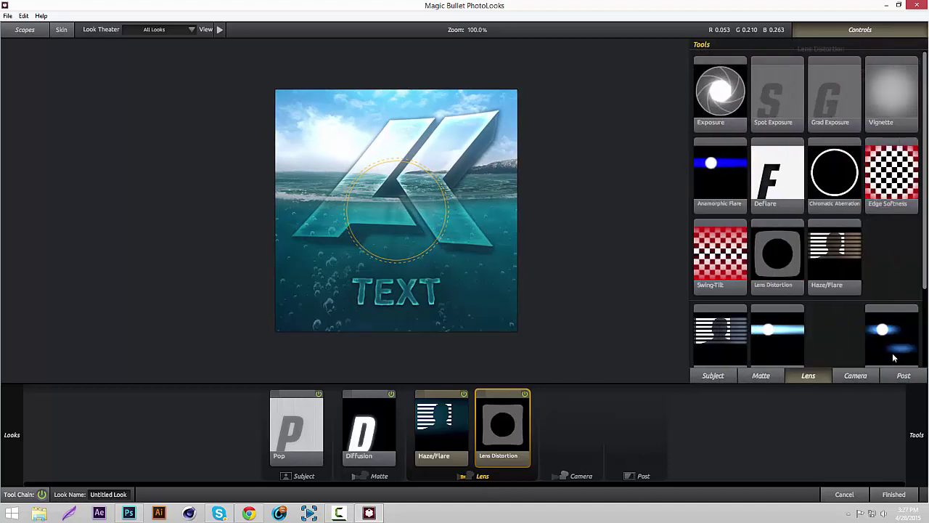
left_click_drag(835, 200, 581, 440)
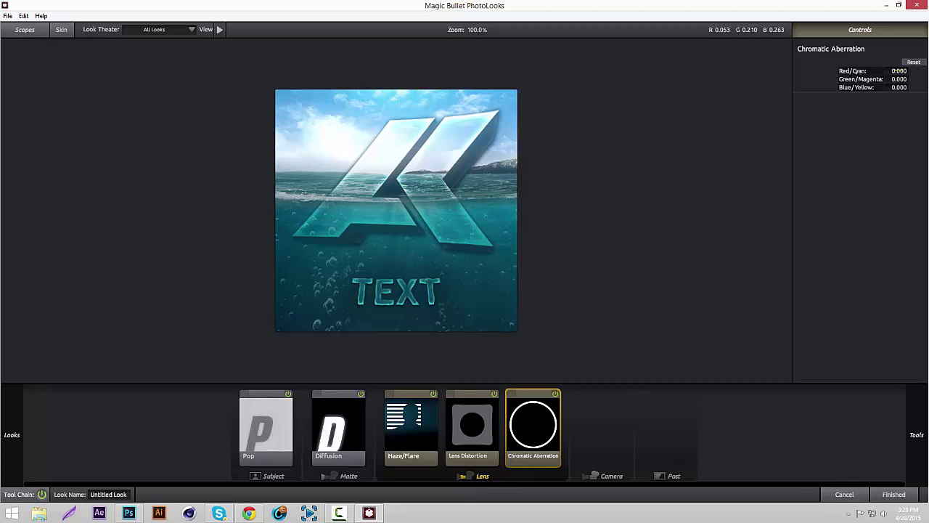
mouse_move(894, 71)
left_mouse_down()
mouse_move(907, 70)
mouse_move(896, 70)
left_mouse_up()
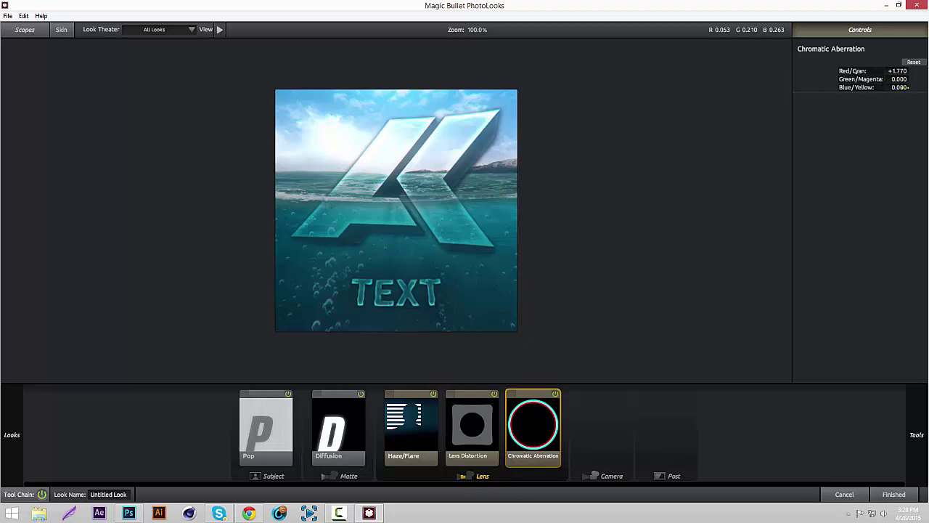
left_click_drag(907, 87, 740, 243)
Look through the available Lens, Camera and Post tools for further effects to add to the look.
mouse_move(889, 446)
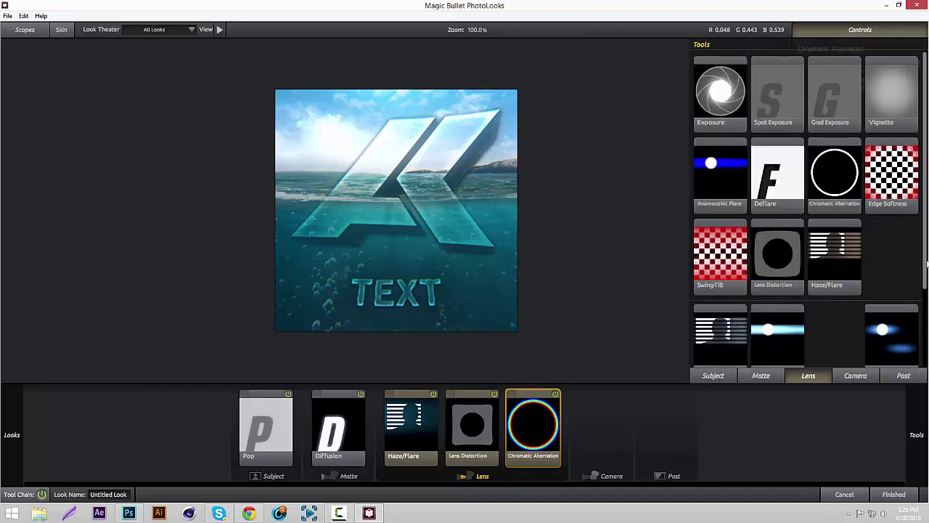
scroll(900, 290, "down", 1)
left_click(864, 376)
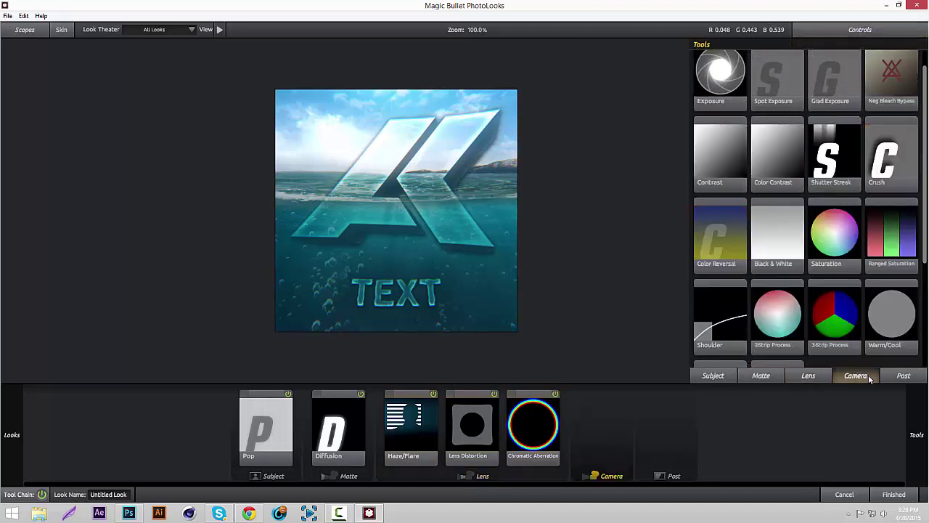
mouse_move(925, 250)
left_mouse_down()
mouse_move(926, 278)
mouse_move(923, 245)
left_mouse_up()
left_click(903, 376)
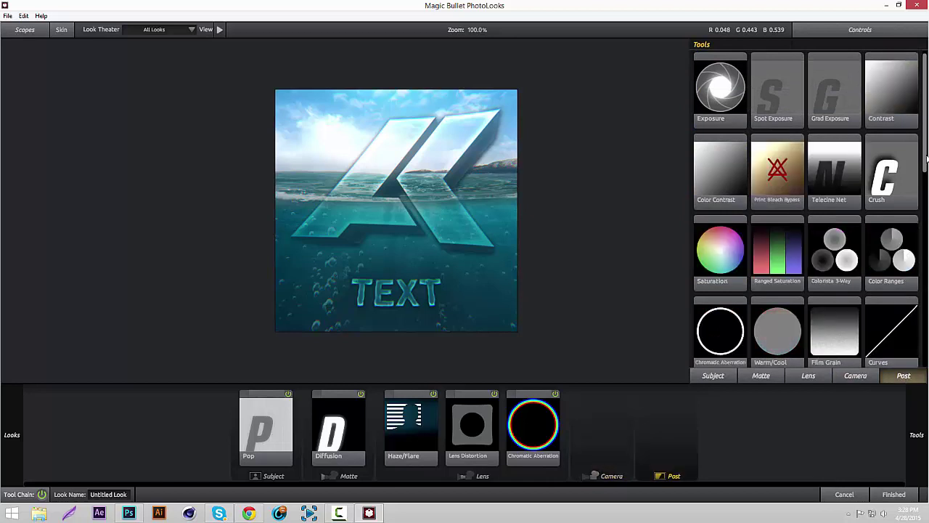
scroll(920, 224, "down", 5)
scroll(920, 224, "down", 2)
scroll(920, 182, "up", 8)
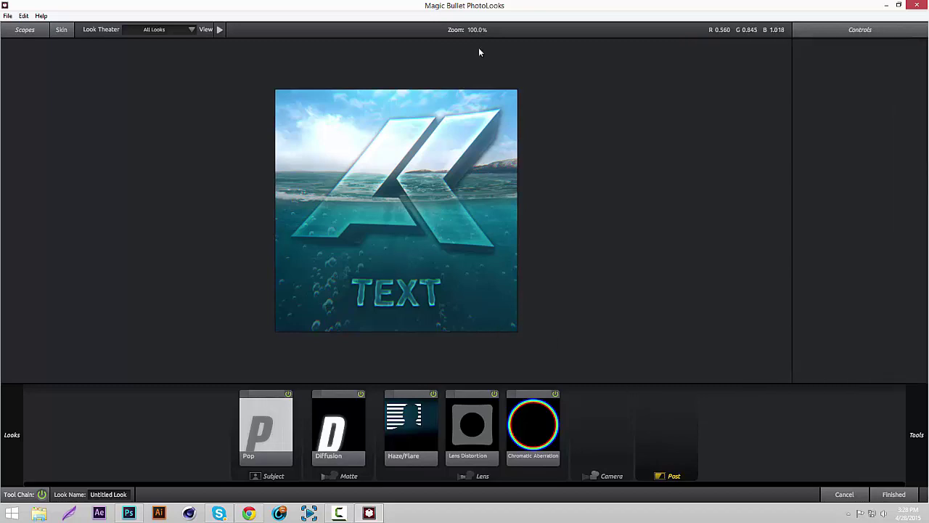
Enlarge the preview slightly to check the look, and apply it to Layer 7 back in Photoshop.
left_click_drag(477, 31, 485, 31)
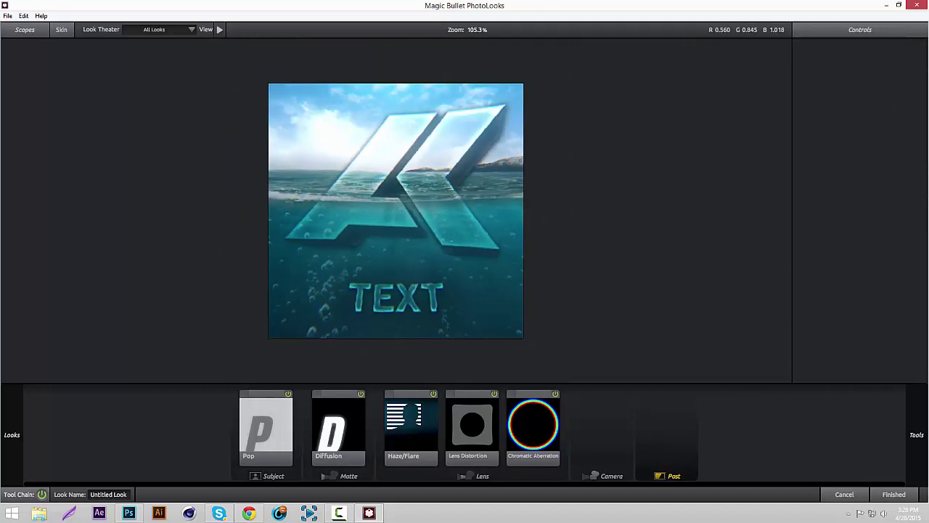
left_click(893, 494)
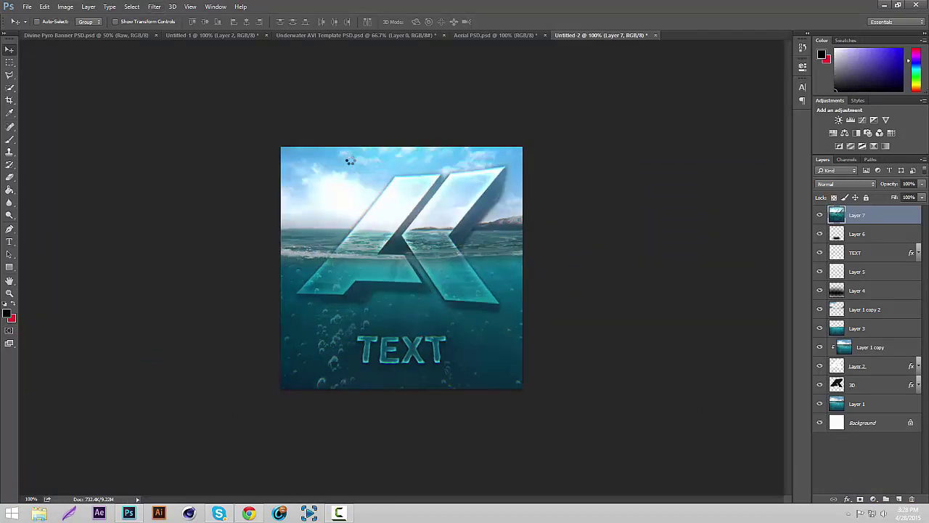
Run the Topaz Clean 3 filter on Layer 7, raising the Clean Strength slightly above zero to smooth the image.
left_click(156, 8)
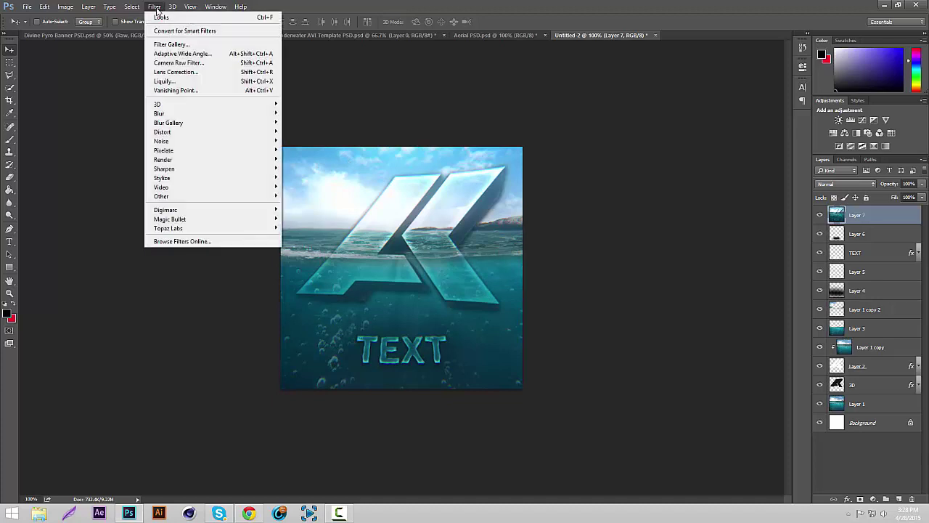
mouse_move(245, 229)
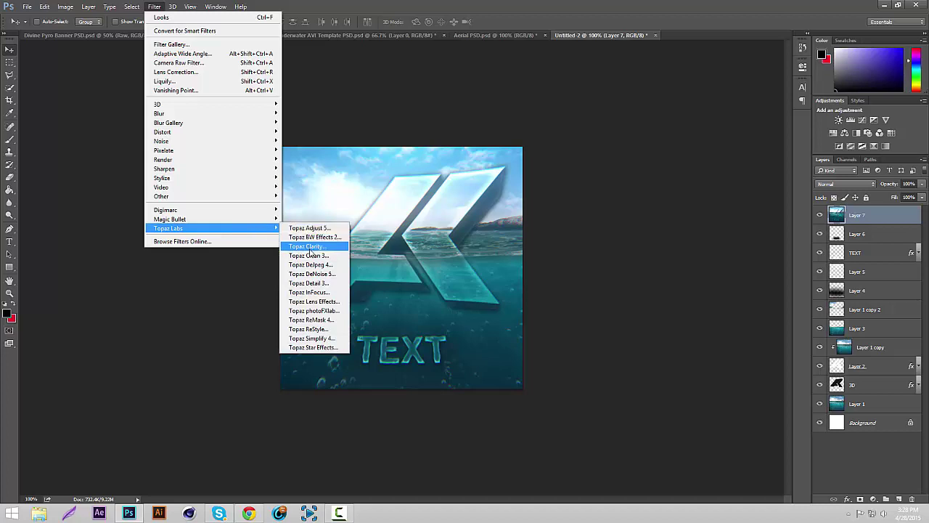
left_click(311, 252)
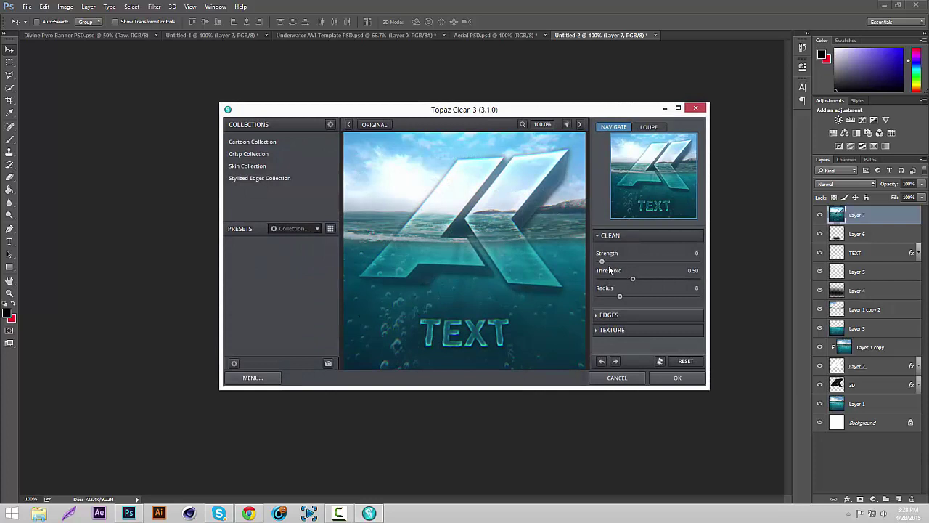
mouse_move(602, 262)
left_mouse_down()
mouse_move(638, 264)
mouse_move(603, 267)
mouse_move(615, 263)
left_mouse_up()
left_click(640, 263)
left_click(676, 378)
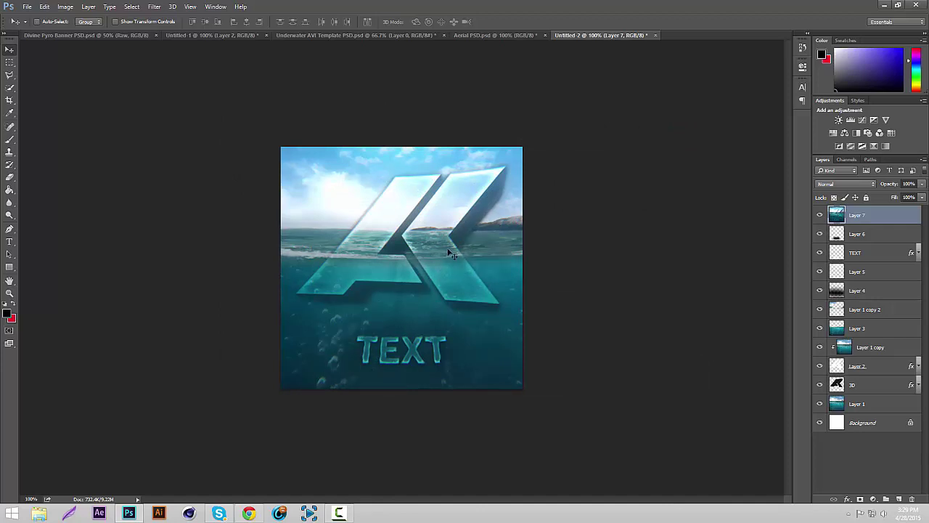
Examine the smoothed logo, water and text by comparing the image at 200% and 100% magnification.
key("ctrl+plus")
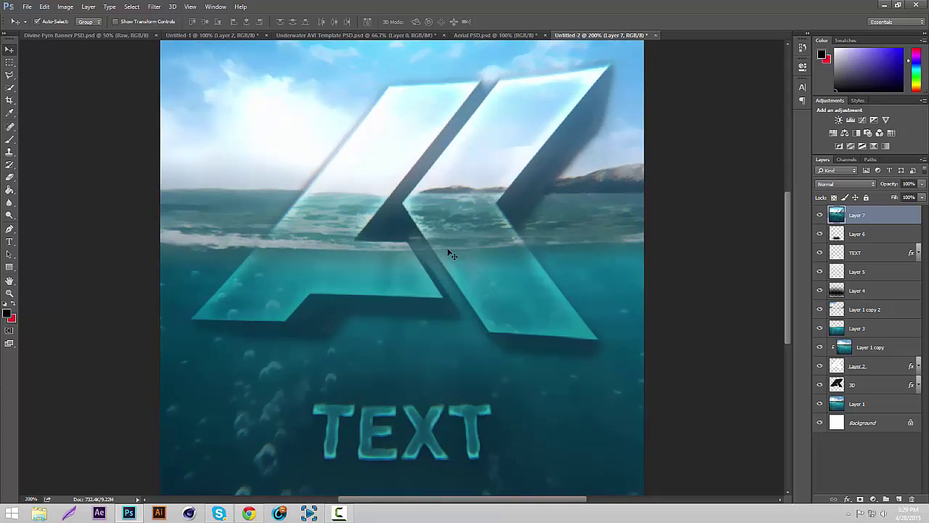
key("ctrl+minus")
key("ctrl+plus")
key("ctrl+minus")
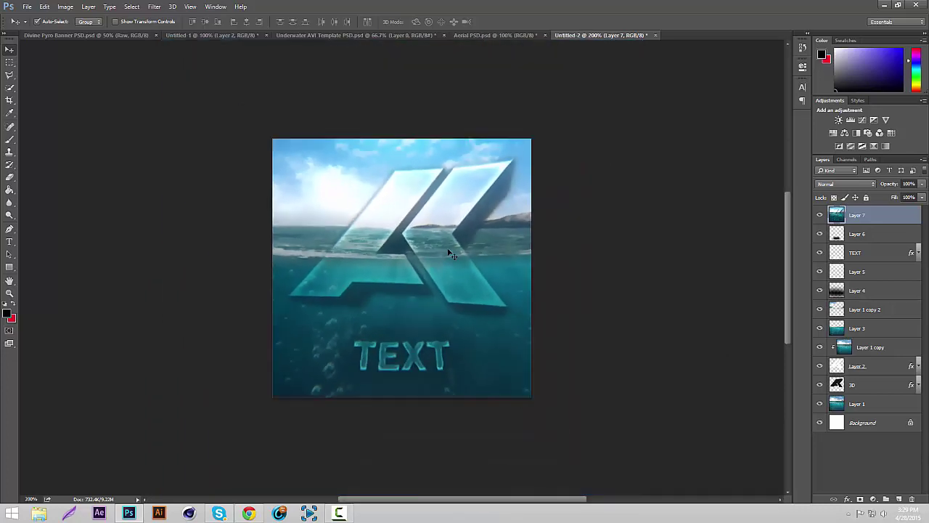
key("ctrl+plus")
key("ctrl+minus")
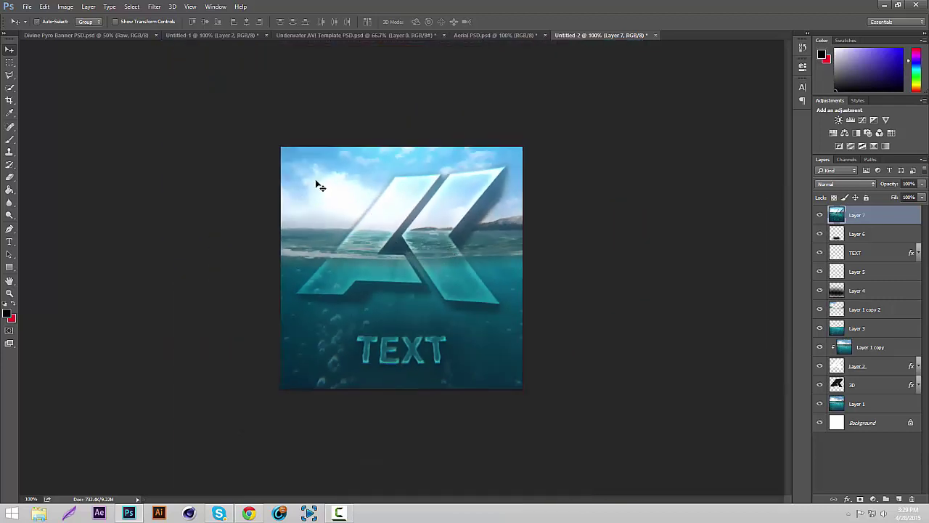
key("ctrl+plus")
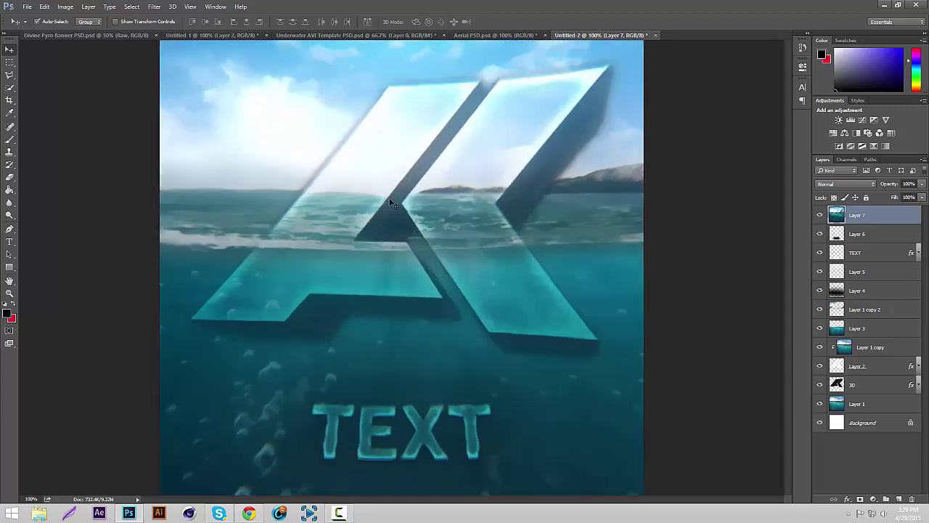
key("ctrl+minus")
key("ctrl+plus")
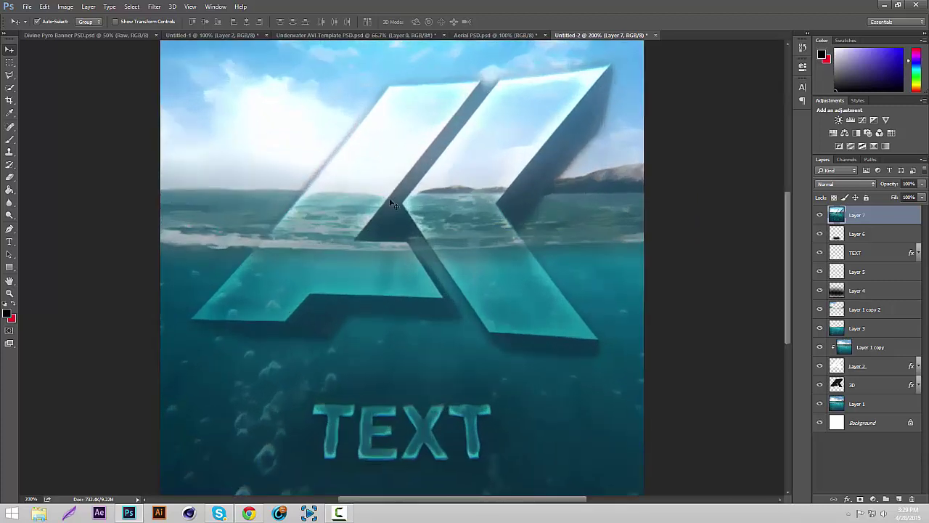
key("ctrl+minus")
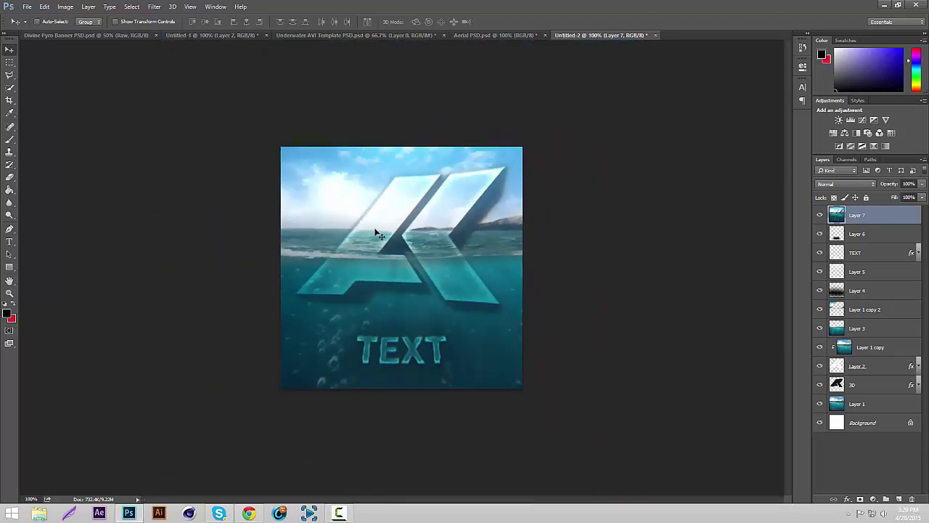